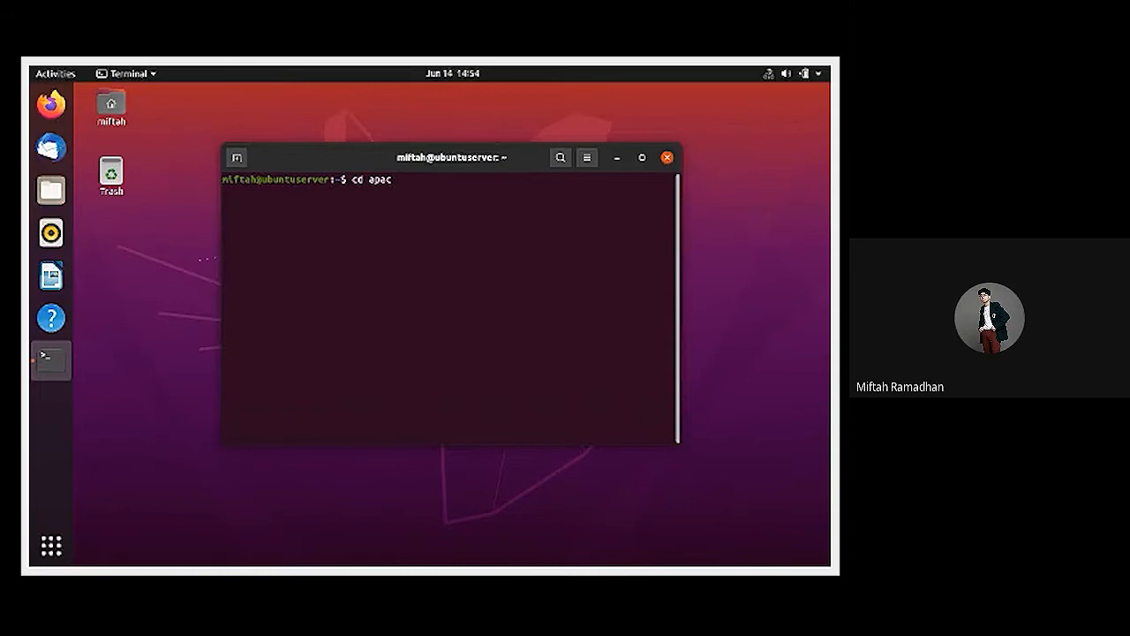
Step: Launch JMeter with ./jmeter from the apache-jmeter-5.3/bin directory and maximize its window
{"action": "type", "text": "he-jmeter-5.3/bin"}
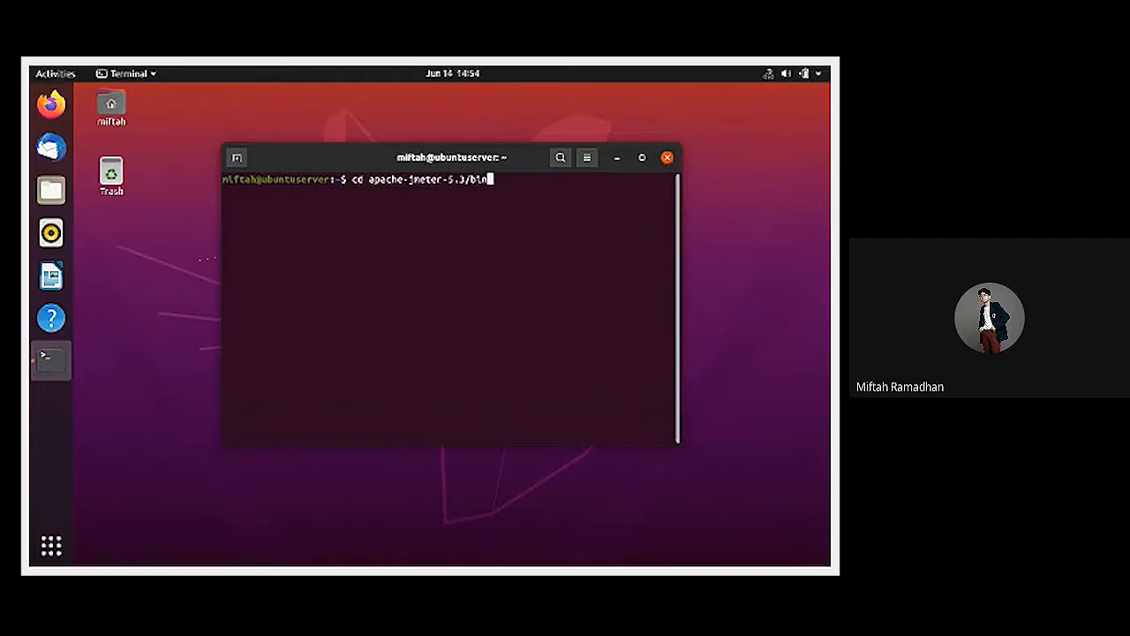
{"action": "key", "text": "Return"}
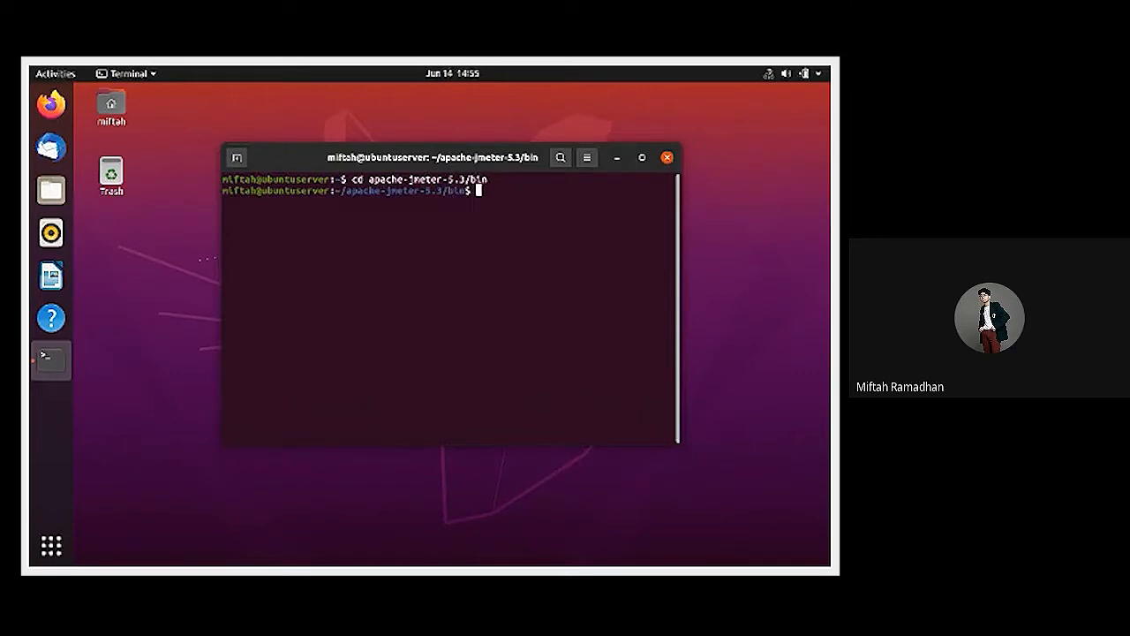
{"action": "type", "text": "./jmeter"}
{"action": "key", "text": "Return"}
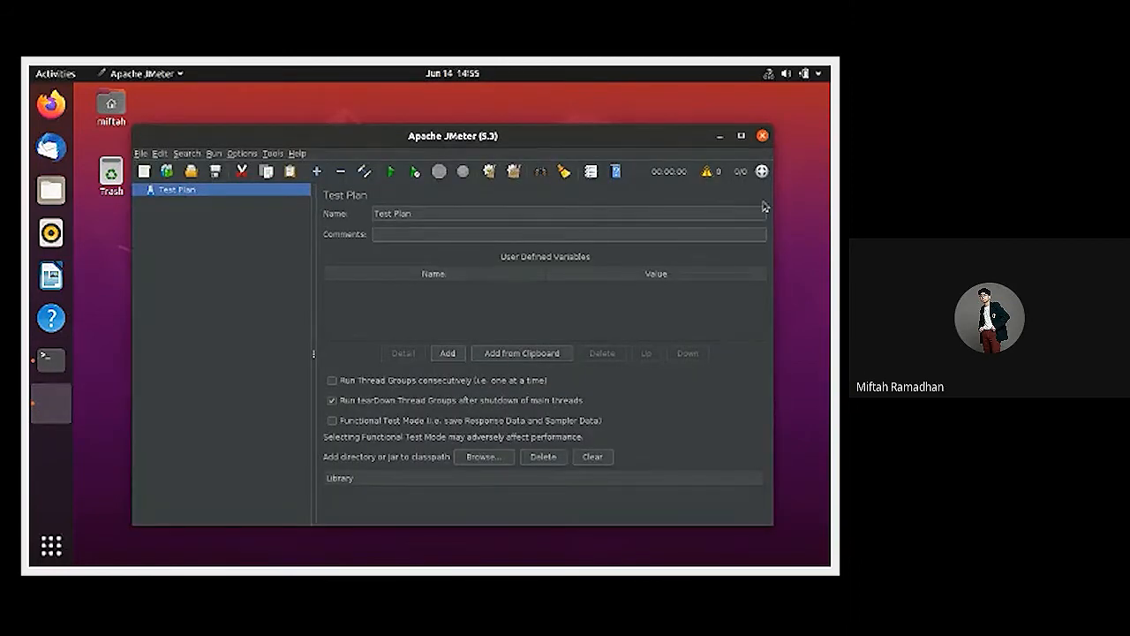
{"action": "left_click", "coordinate": [740, 135]}
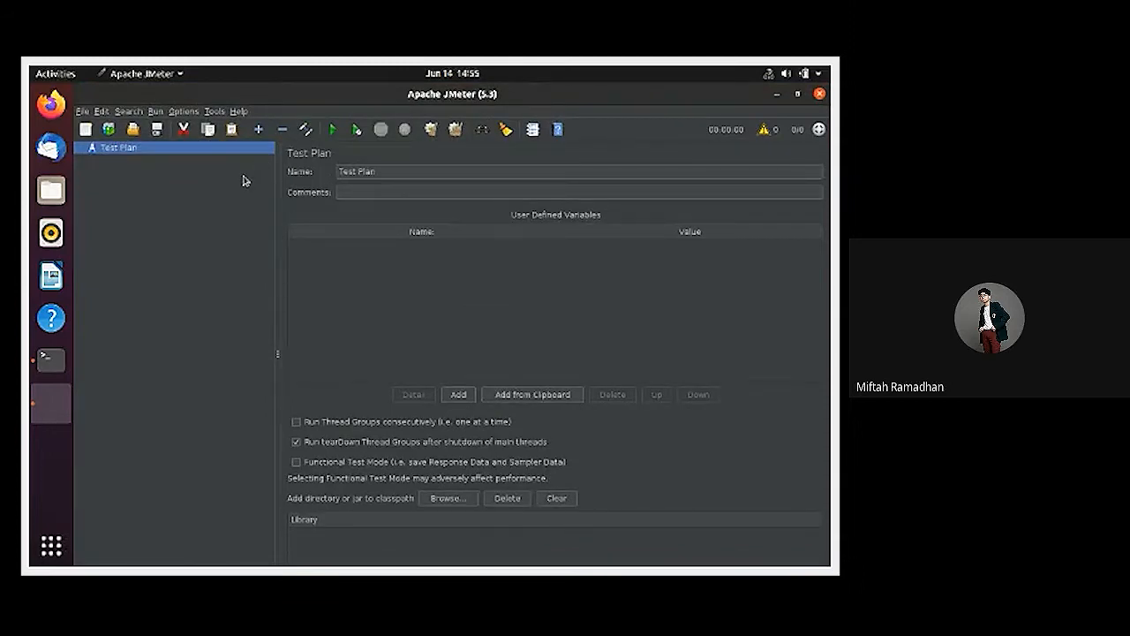
Step: Rename the test plan to ADSIS KELOMPOK 8
{"action": "left_click", "coordinate": [391, 174]}
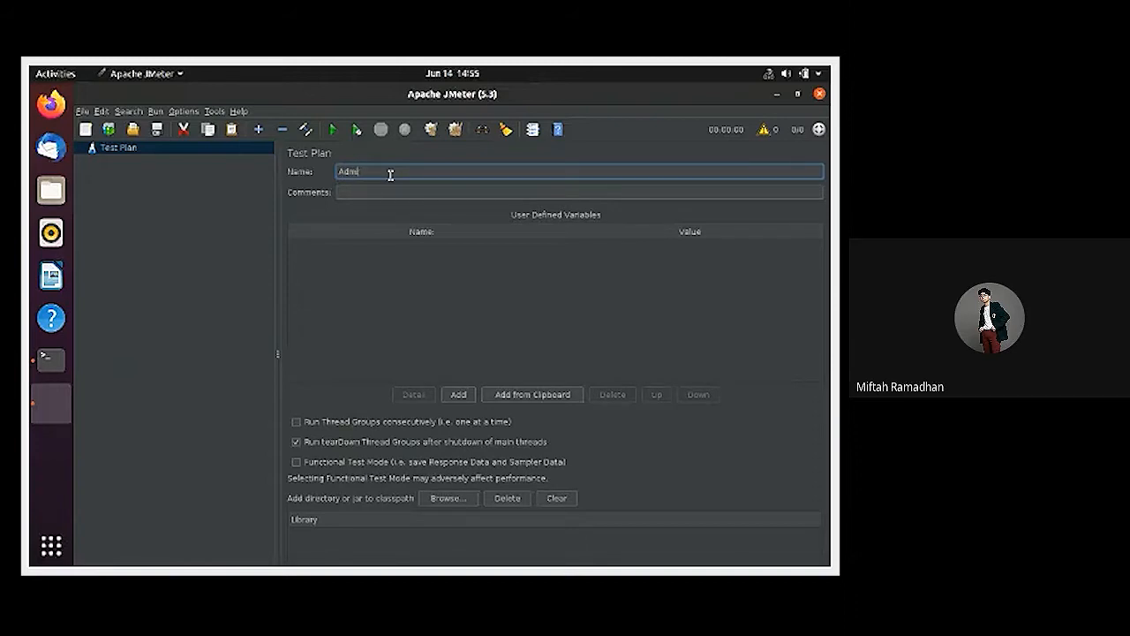
{"action": "key", "text": "BackSpace"}
{"action": "key", "text": "BackSpace"}
{"action": "type", "text": "DS"}
Step: Try to save the test plan as ADSIS KELOMPOK 8.jmx in the bin folder and dismiss the resulting dialog
{"action": "left_click", "coordinate": [156, 133]}
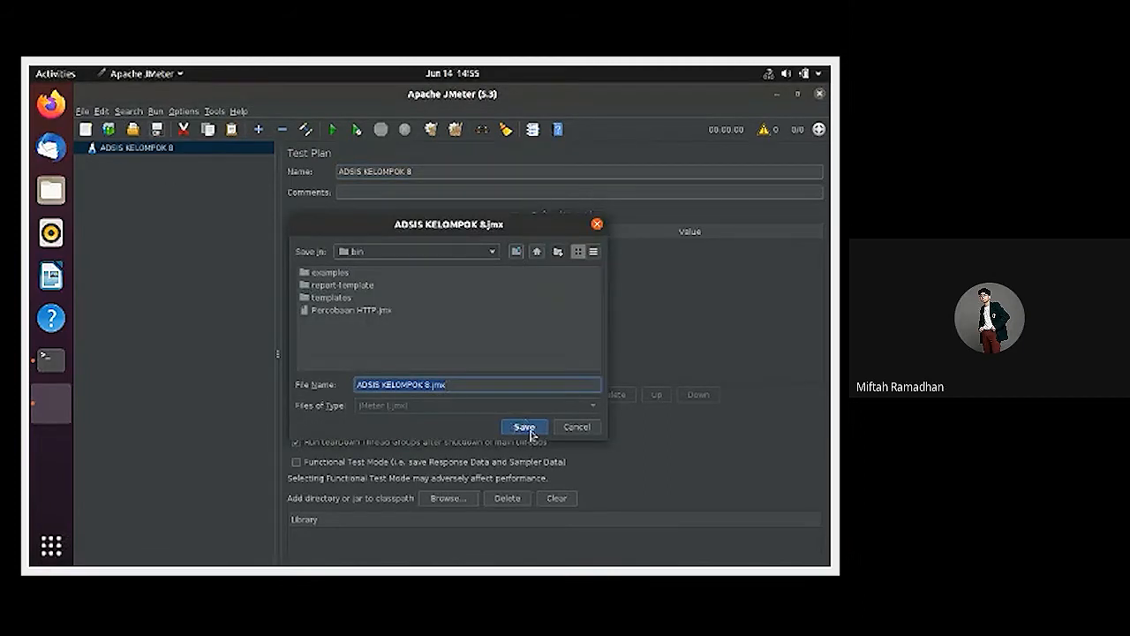
{"action": "left_click", "coordinate": [525, 427]}
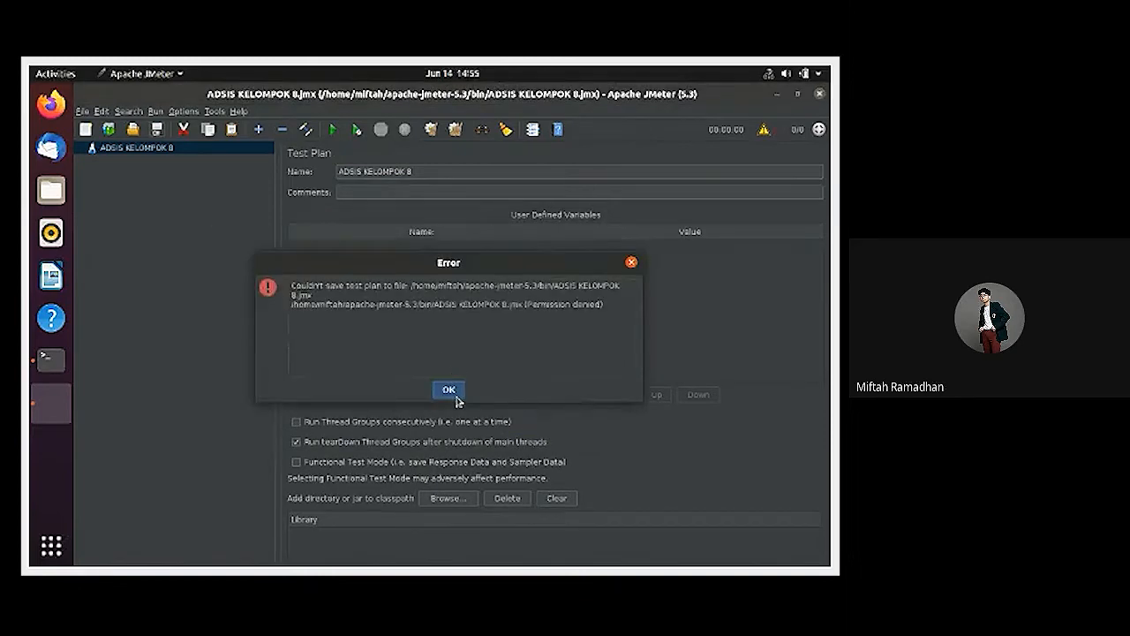
{"action": "left_click", "coordinate": [451, 391]}
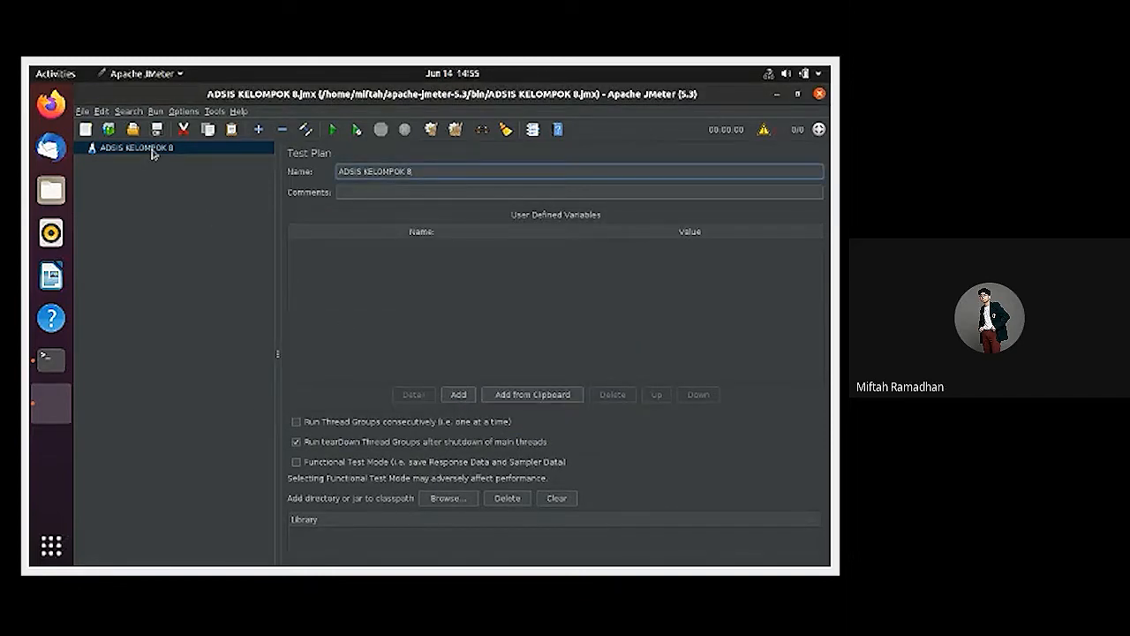
Step: Add a Thread Group to the ADSIS KELOMPOK 8 test plan
{"action": "right_click", "coordinate": [155, 150]}
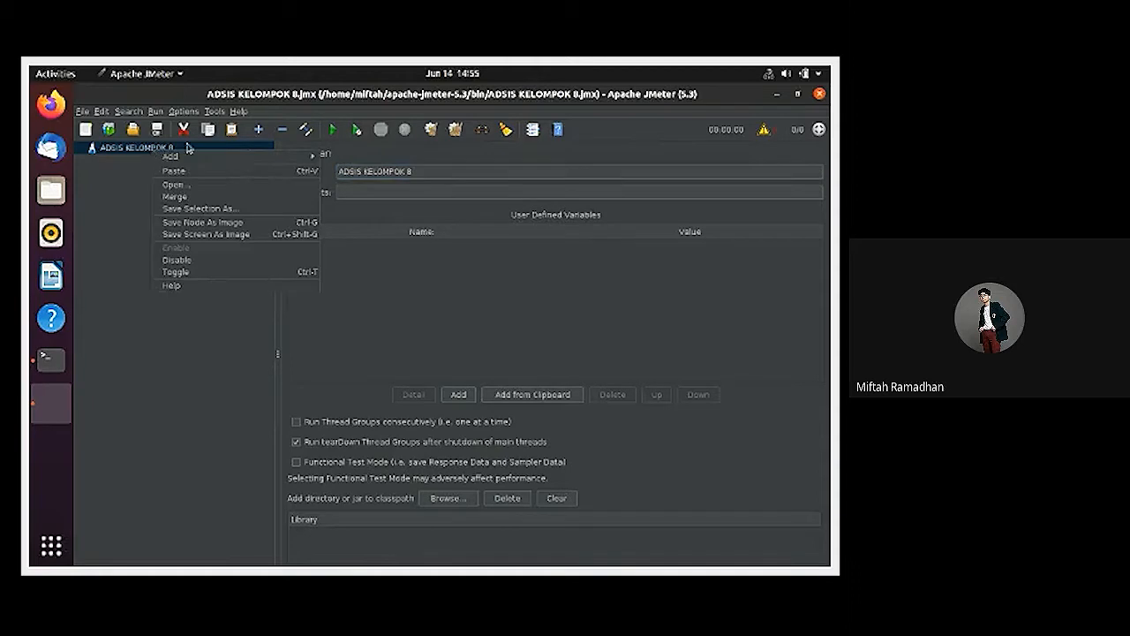
{"action": "mouse_move", "coordinate": [192, 158]}
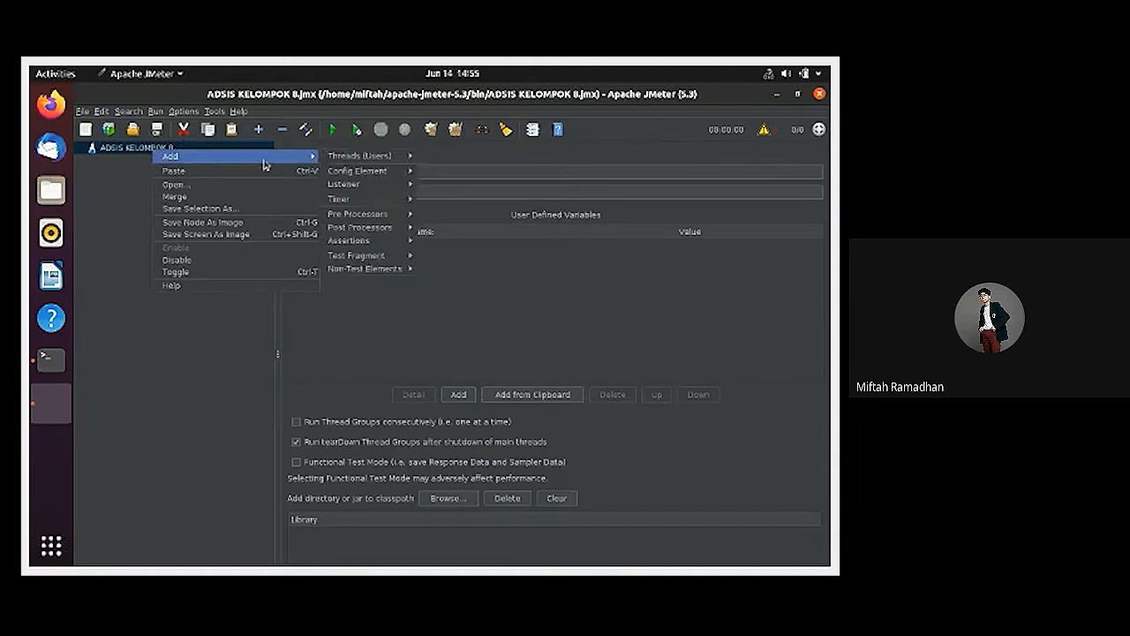
{"action": "mouse_move", "coordinate": [373, 163]}
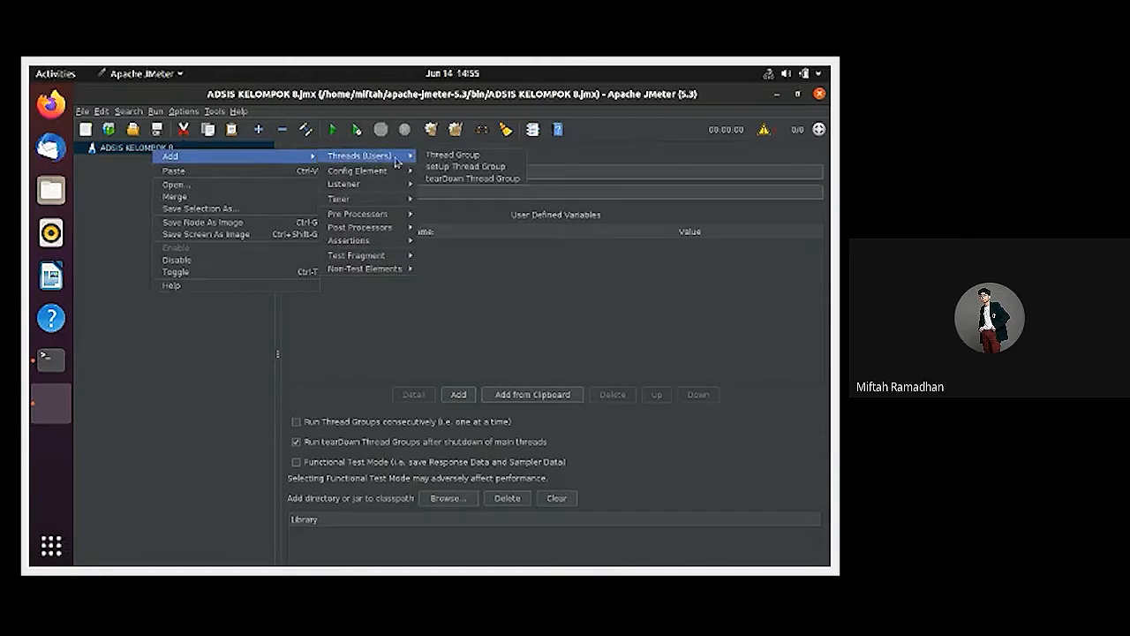
{"action": "left_click", "coordinate": [446, 162]}
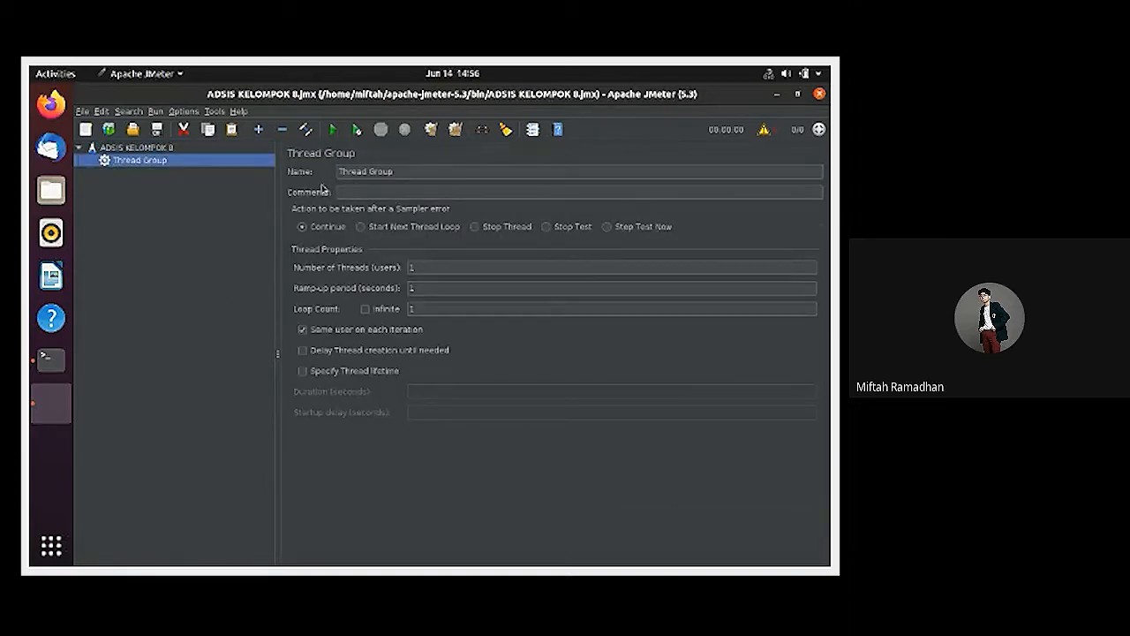
Step: Rename the thread group to TUGAS AKHIR and try to save the test plan
{"action": "left_click_drag", "start_coordinate": [419, 174], "coordinate": [226, 164]}
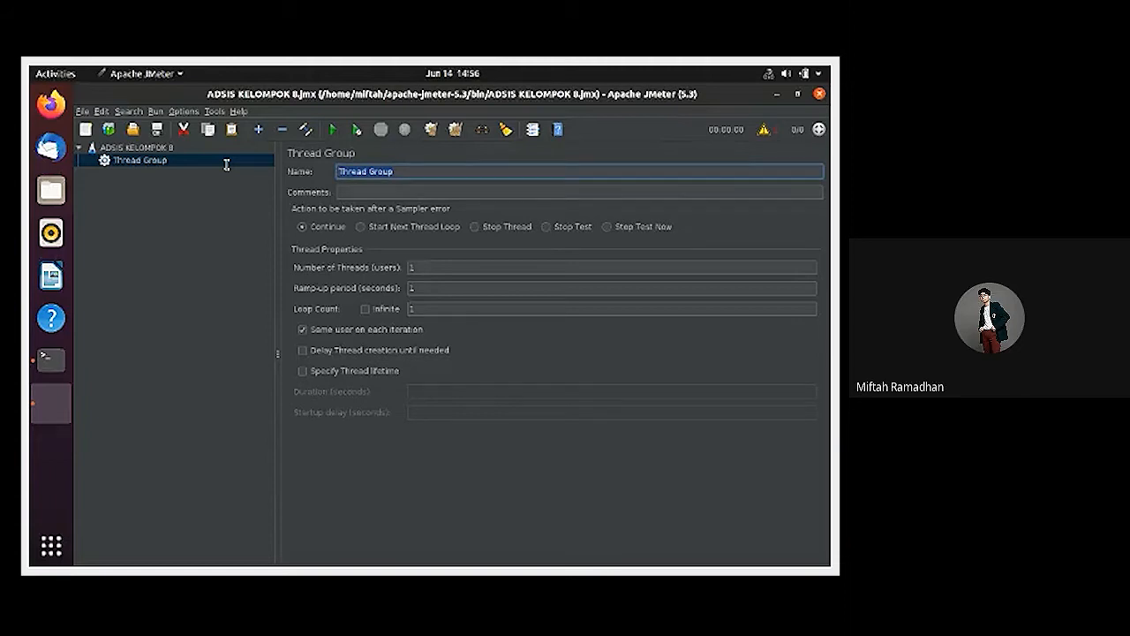
{"action": "type", "text": "TUGAS AKHIR"}
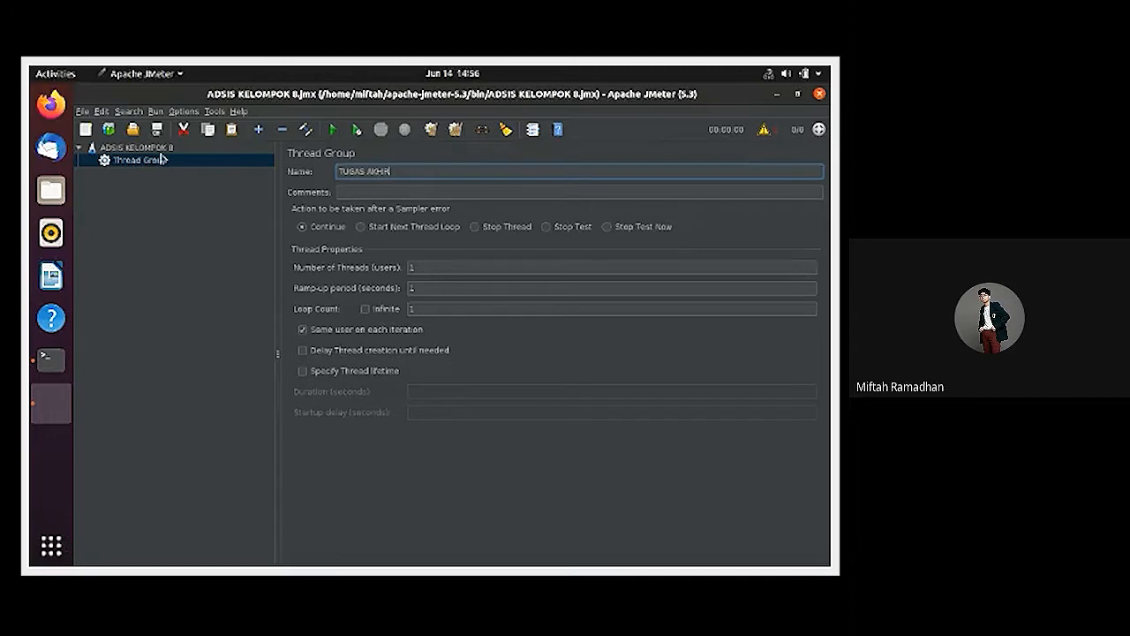
{"action": "left_click", "coordinate": [157, 129]}
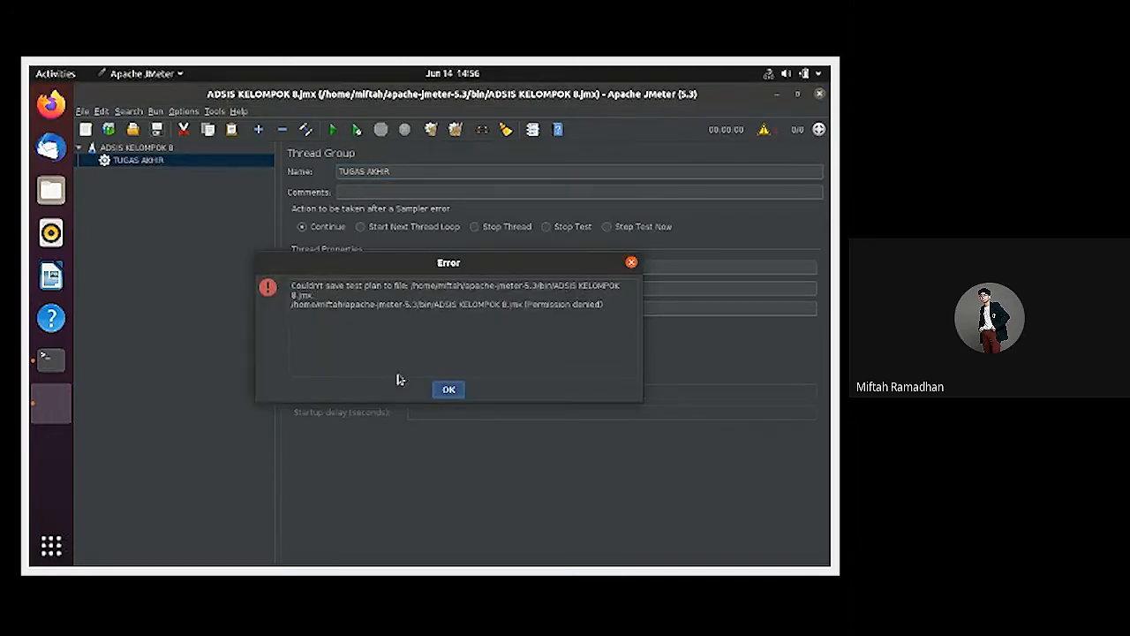
{"action": "left_click", "coordinate": [448, 386]}
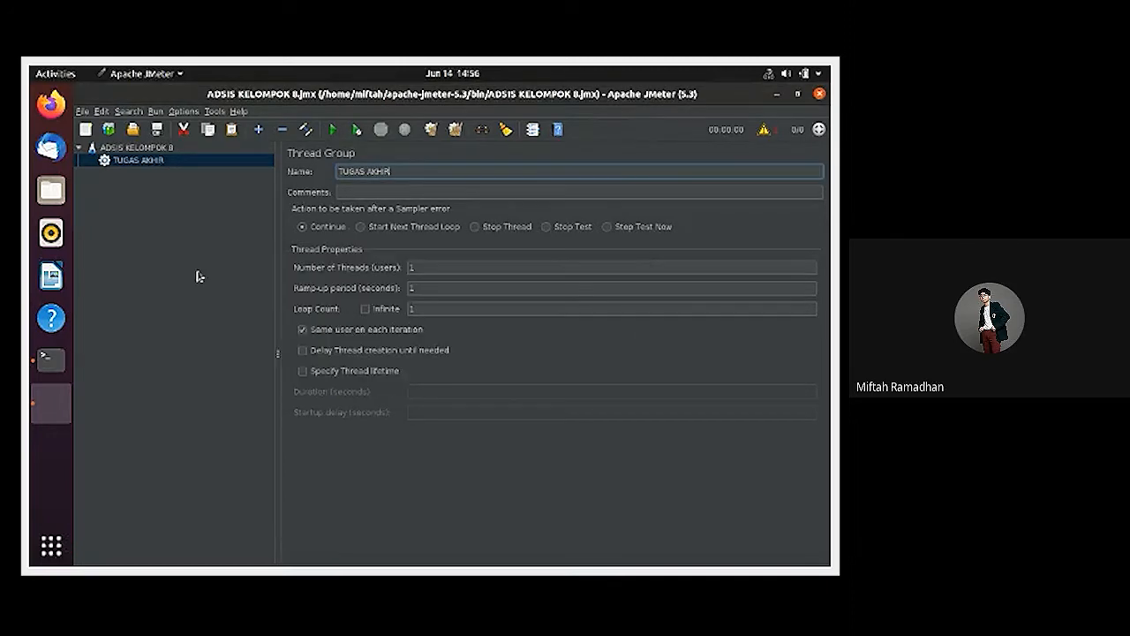
Step: Add an HTTP Request sampler to the TUGAS AKHIR thread group
{"action": "right_click", "coordinate": [160, 164]}
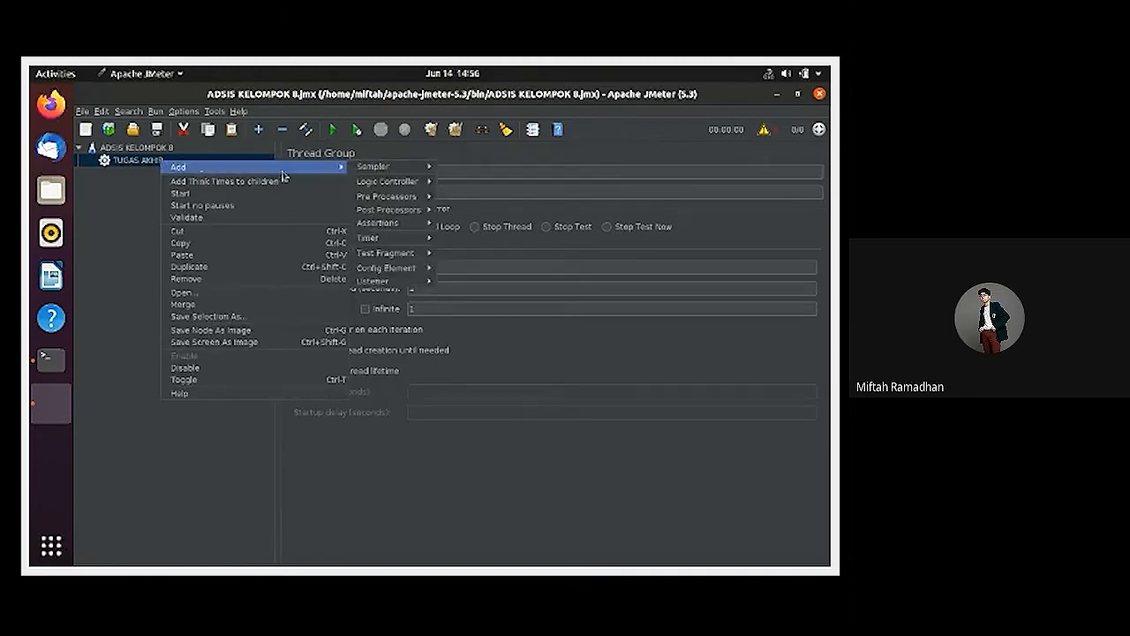
{"action": "mouse_move", "coordinate": [389, 167]}
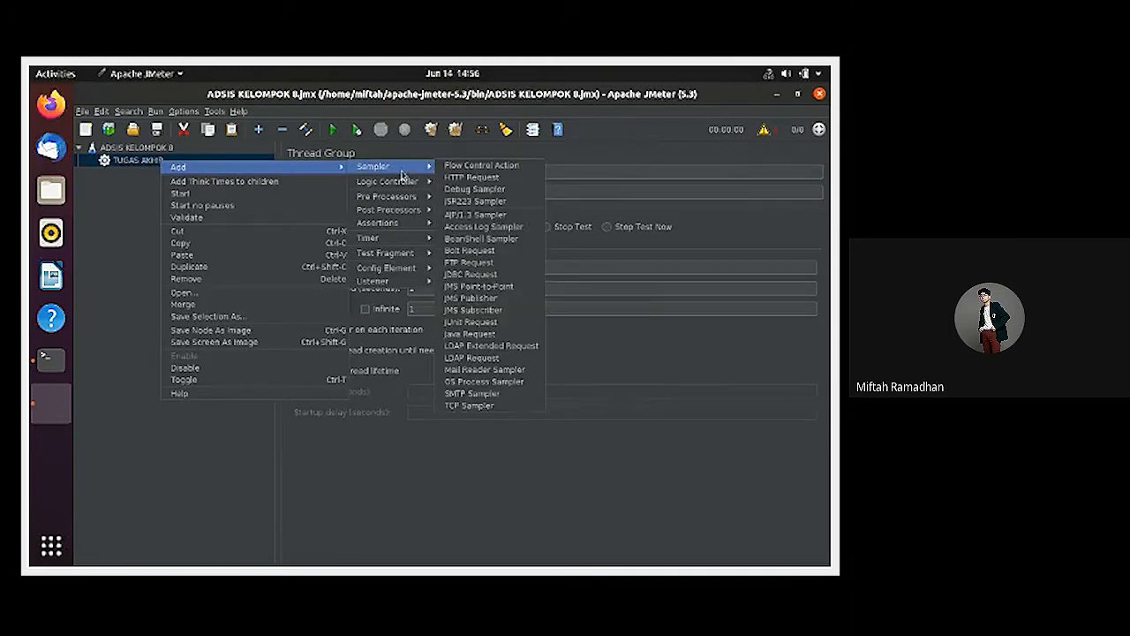
{"action": "left_click", "coordinate": [462, 181]}
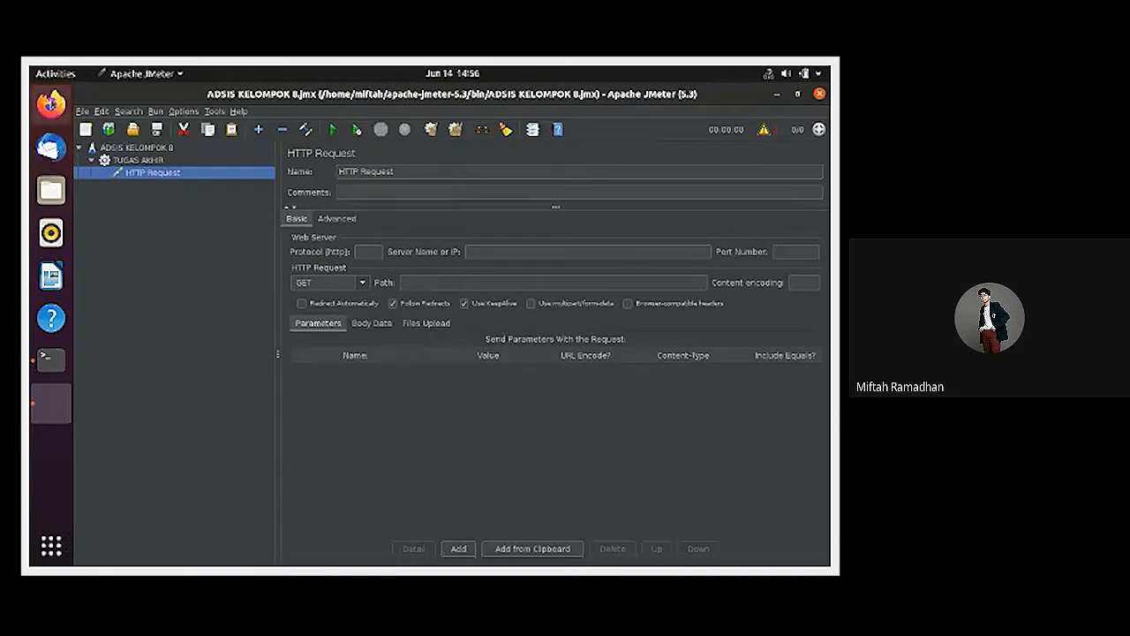
Step: Switch to Firefox, open the WordPress "Hello world!" post on 192.168.56.106 and look through the page
{"action": "left_click", "coordinate": [51, 104]}
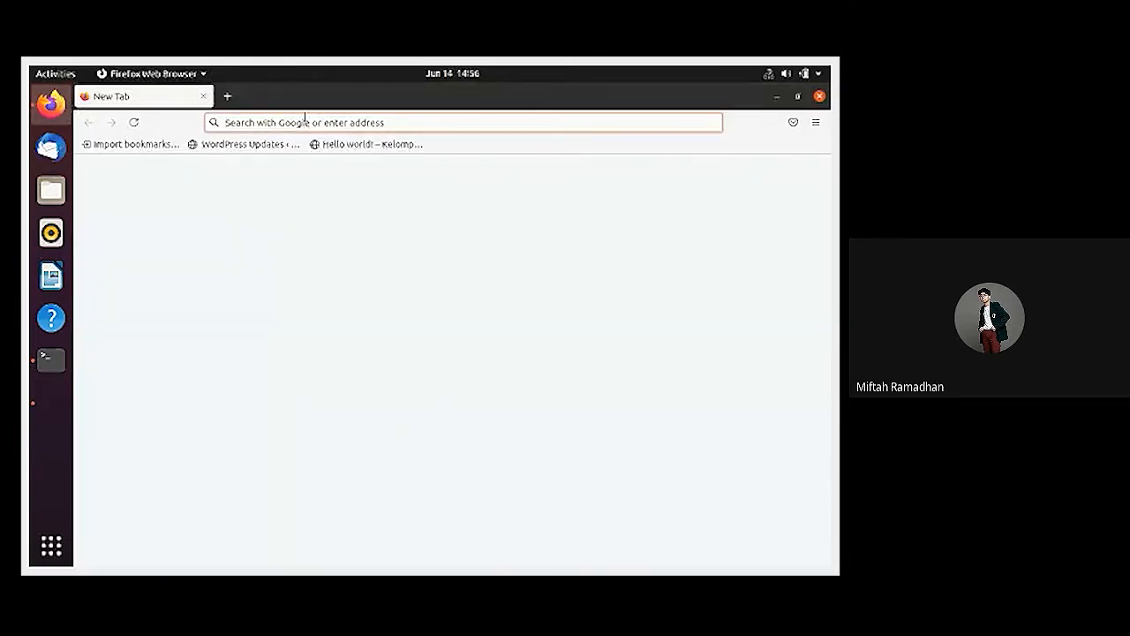
{"action": "left_click", "coordinate": [303, 122]}
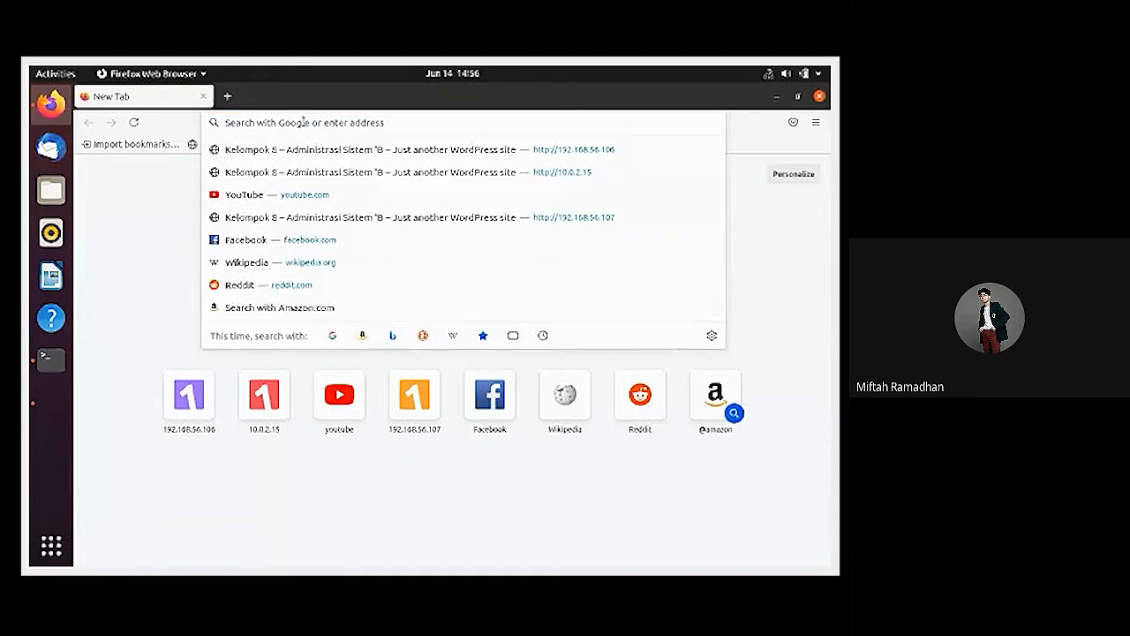
{"action": "type", "text": "19"}
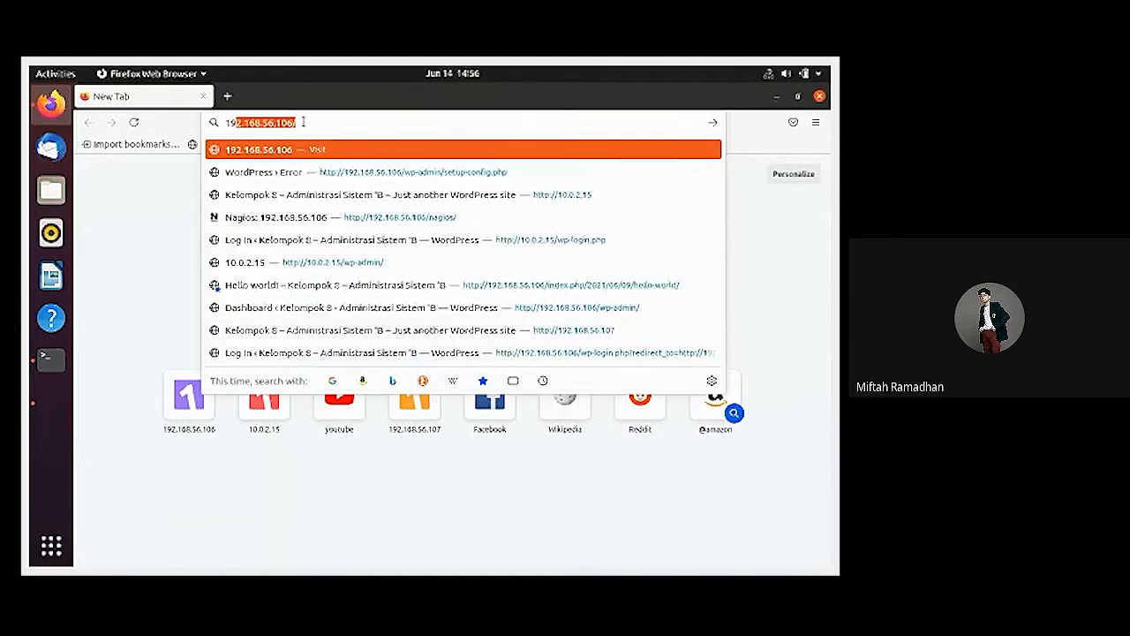
{"action": "key", "text": "BackSpace"}
{"action": "key", "text": "BackSpace"}
{"action": "key", "text": "BackSpace"}
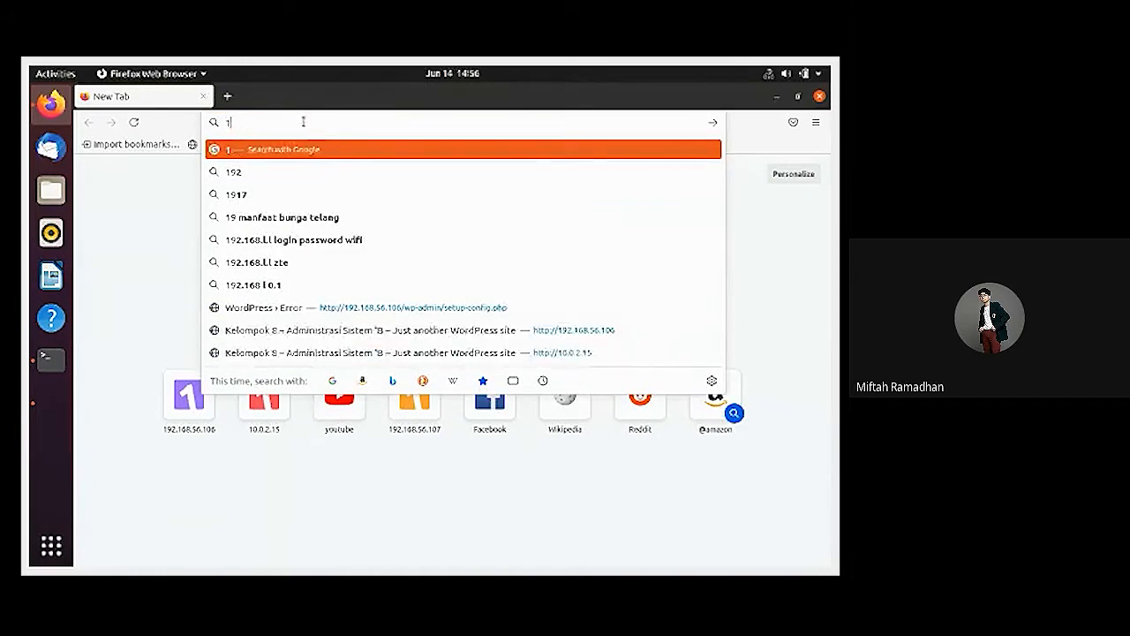
{"action": "type", "text": "helo"}
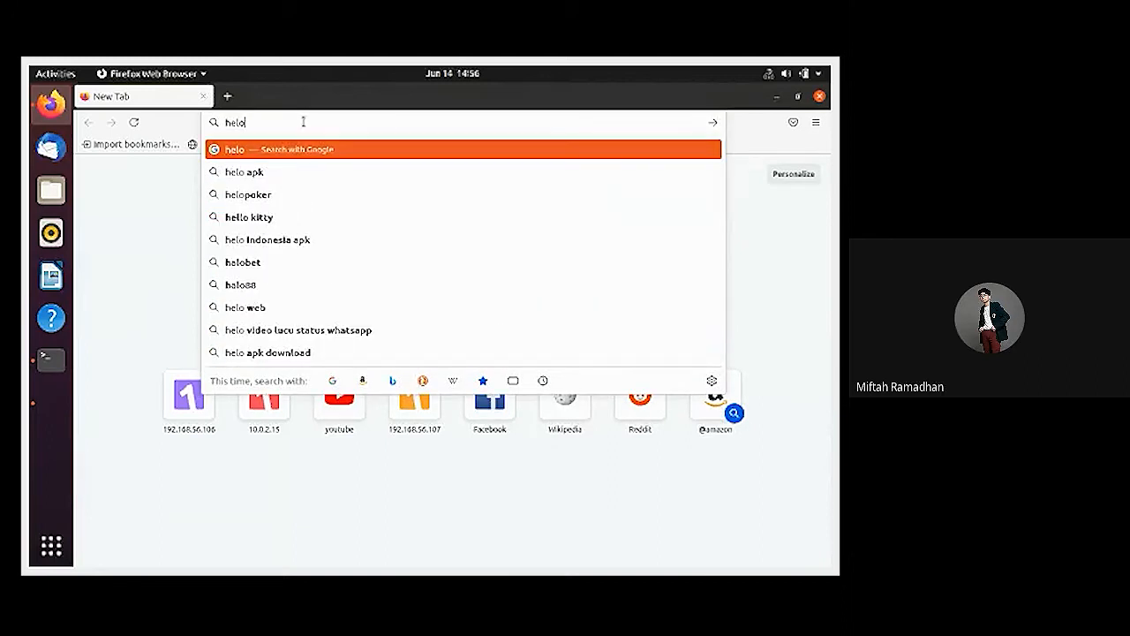
{"action": "key", "text": "BackSpace"}
{"action": "type", "text": "l"}
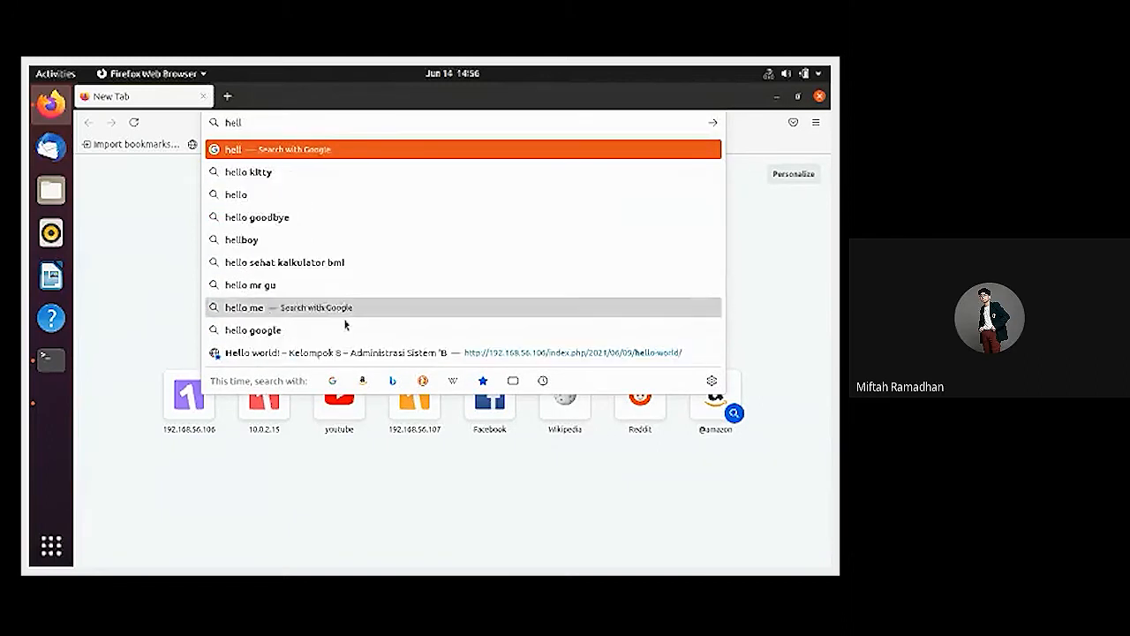
{"action": "left_click", "coordinate": [357, 353]}
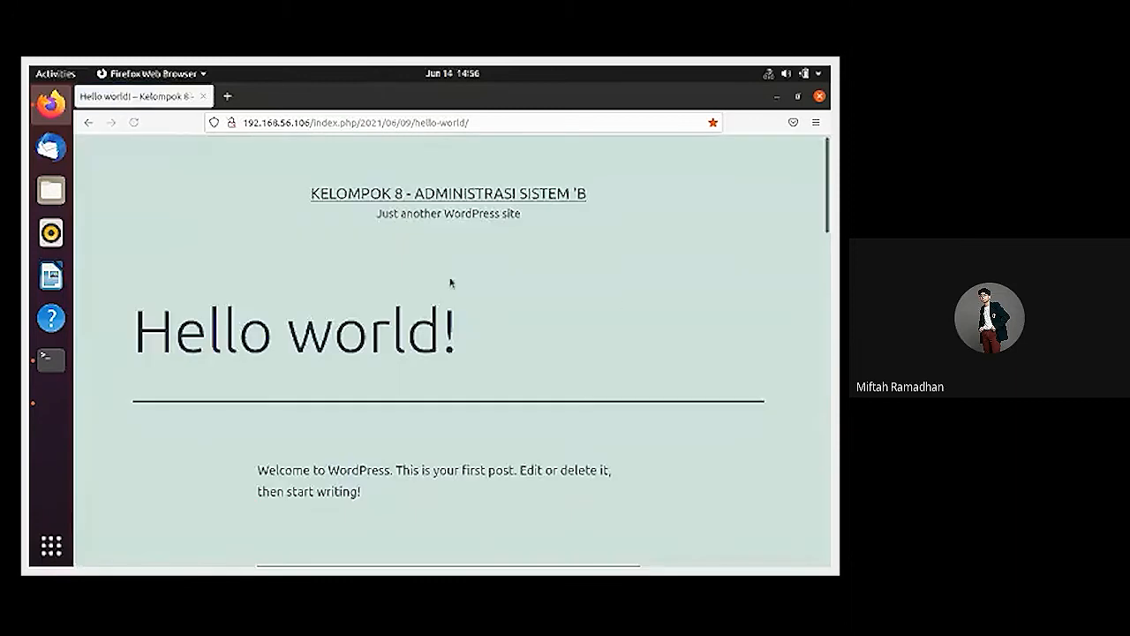
{"action": "scroll", "coordinate": [617, 304], "scroll_direction": "down", "scroll_amount": 10}
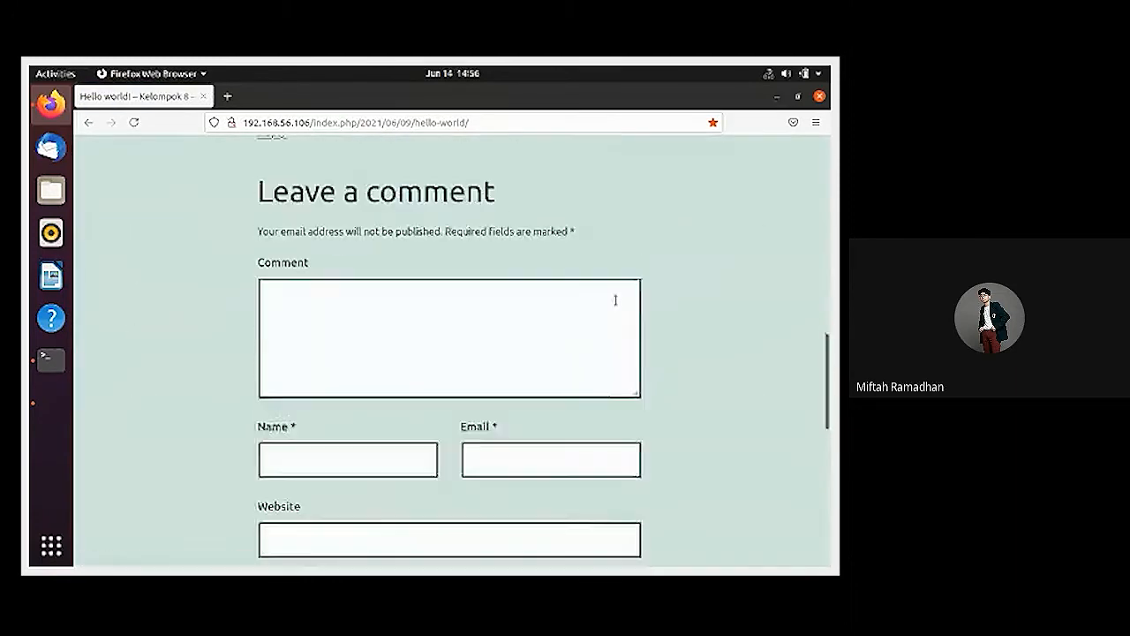
{"action": "scroll", "coordinate": [616, 302], "scroll_direction": "up", "scroll_amount": 10}
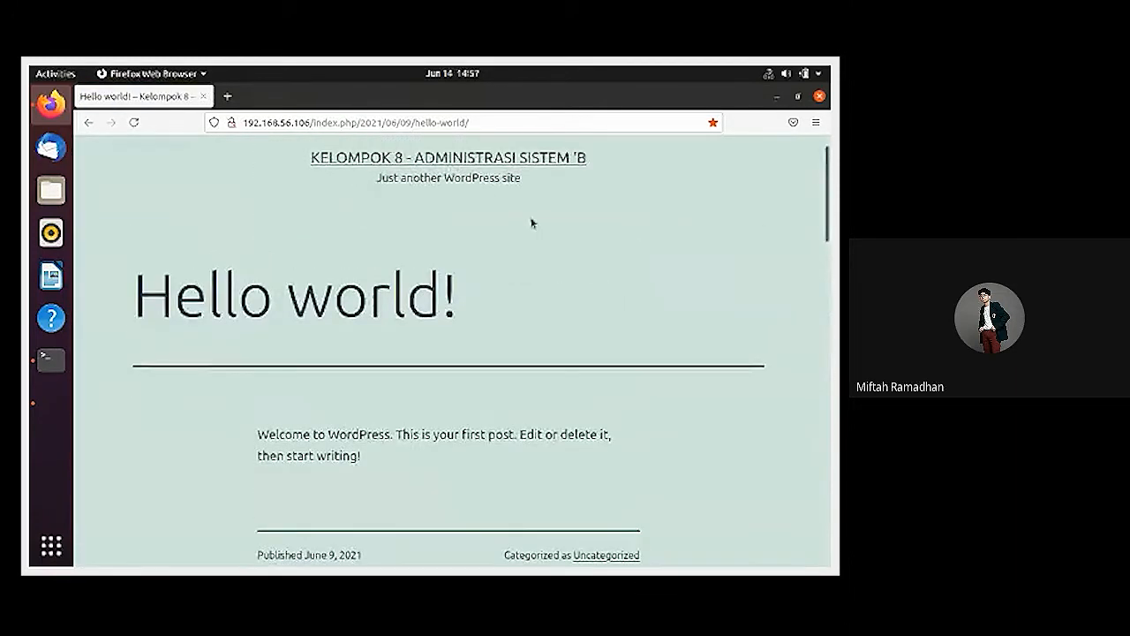
Step: Copy index.php/2021/06/09/hello-world/ from the post's address and paste it as the HTTP Request's path in JMeter
{"action": "left_click_drag", "start_coordinate": [501, 124], "coordinate": [314, 123]}
{"action": "key", "text": "ctrl+c"}
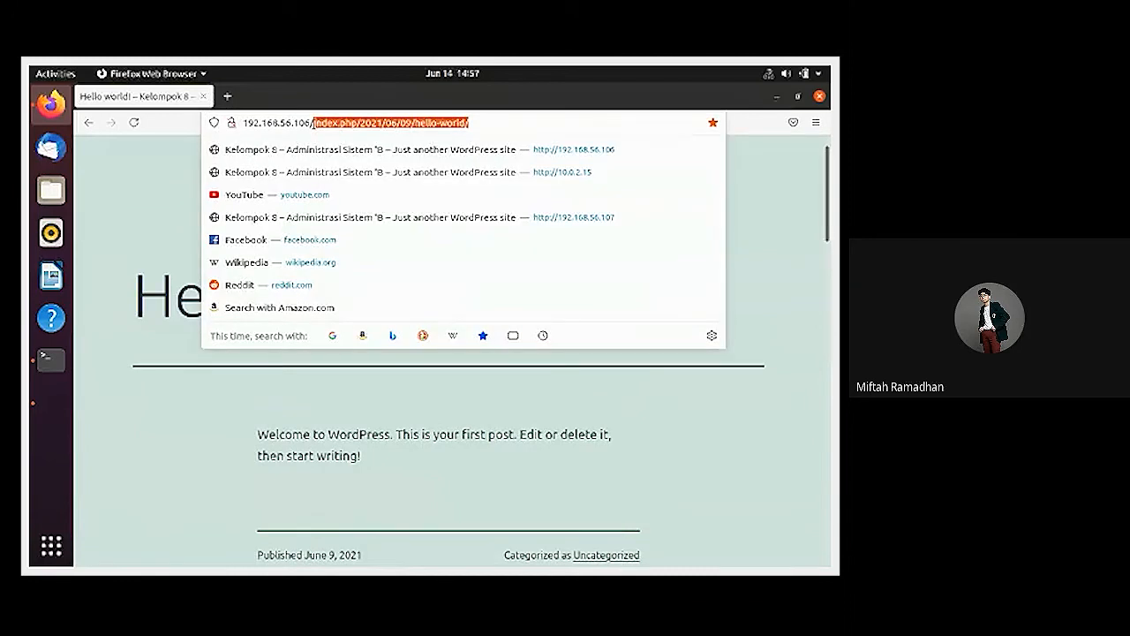
{"action": "left_click", "coordinate": [53, 401]}
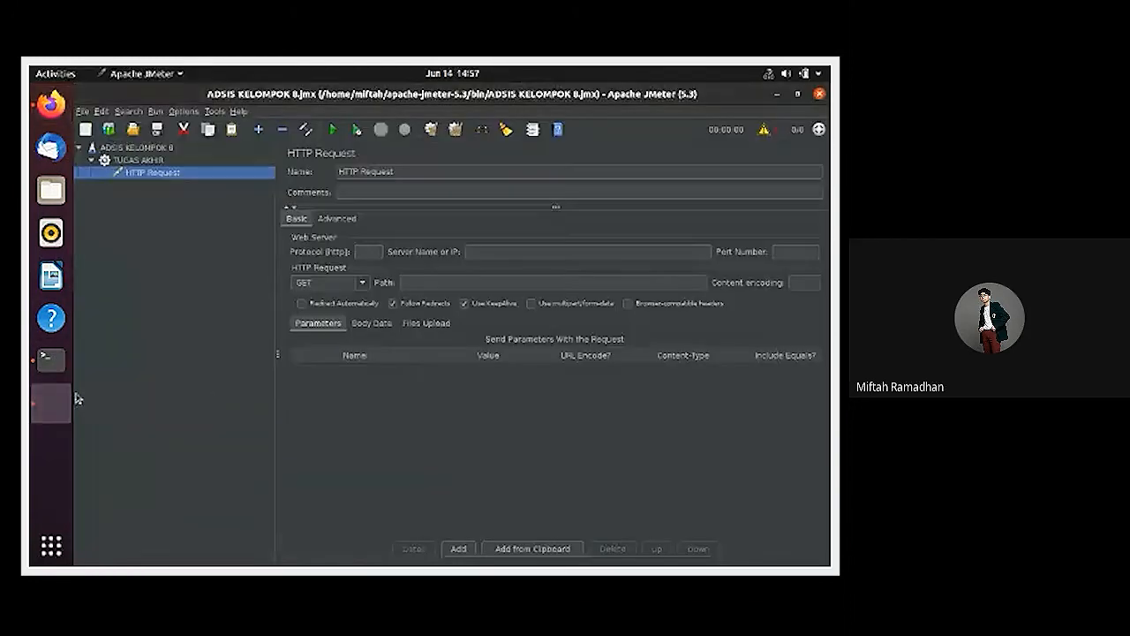
{"action": "left_click", "coordinate": [439, 281]}
{"action": "key", "text": "ctrl+v"}
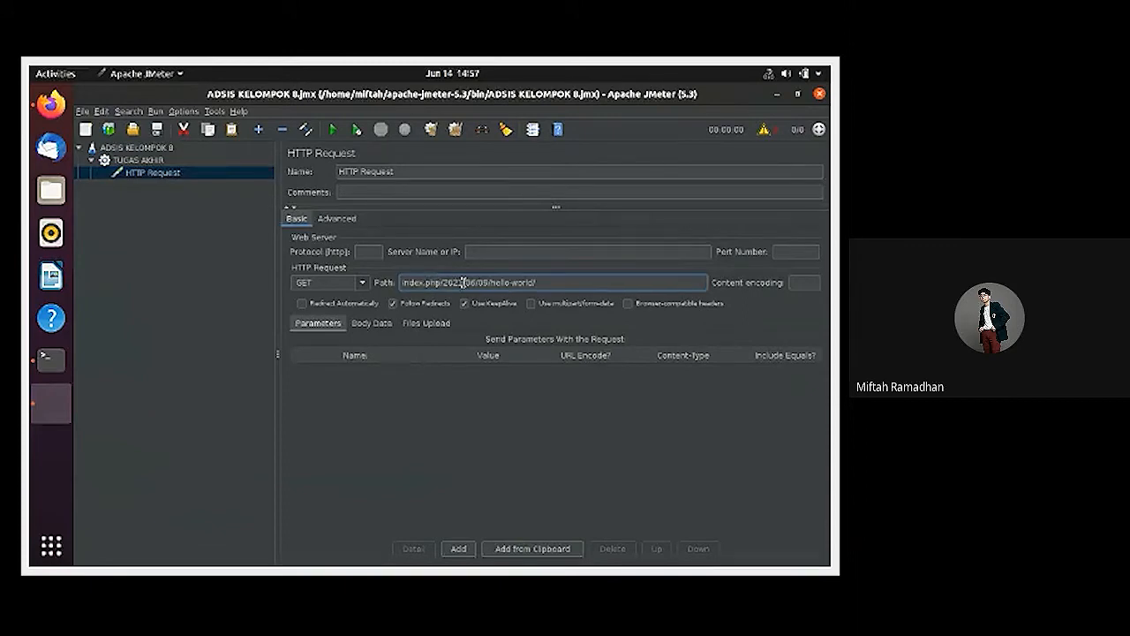
Step: Set the HTTP Request's protocol to http and its server name or IP to 192.168.56.106
{"action": "left_click", "coordinate": [367, 252]}
{"action": "type", "text": "http"}
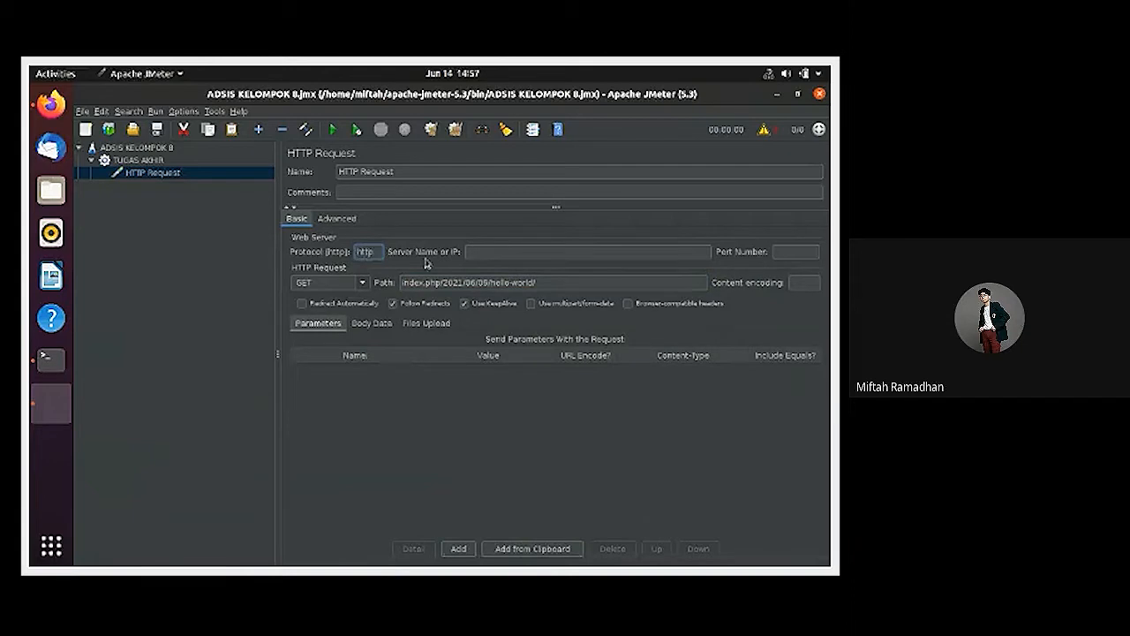
{"action": "left_click", "coordinate": [539, 253]}
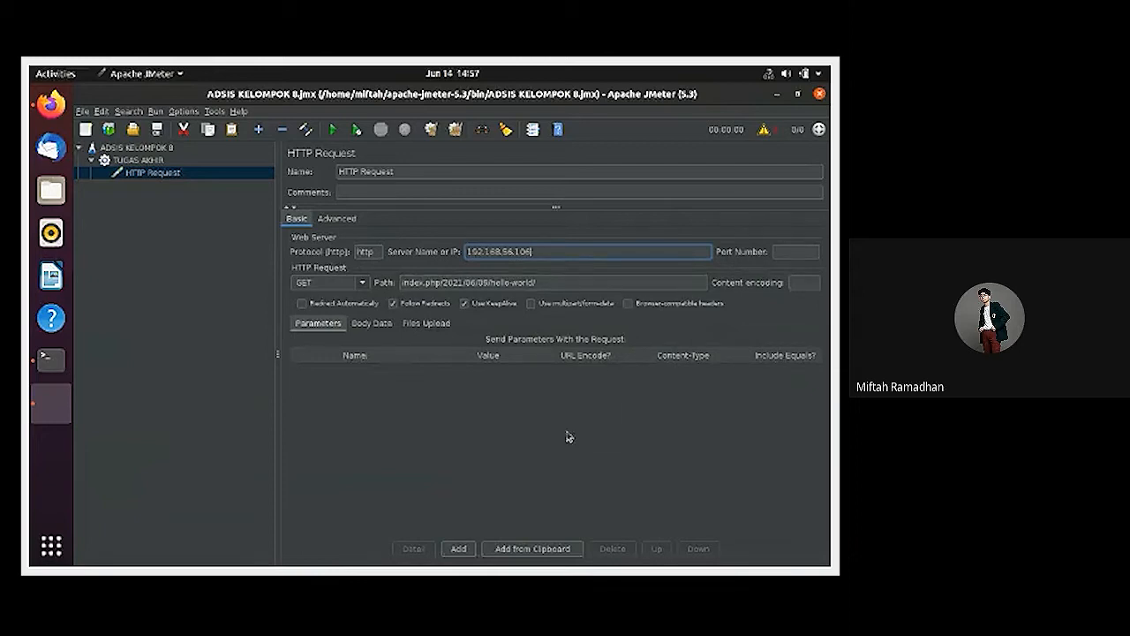
Step: Add a Summary Report listener to the TUGAS AKHIR thread group
{"action": "left_click", "coordinate": [155, 161]}
{"action": "right_click", "coordinate": [155, 161]}
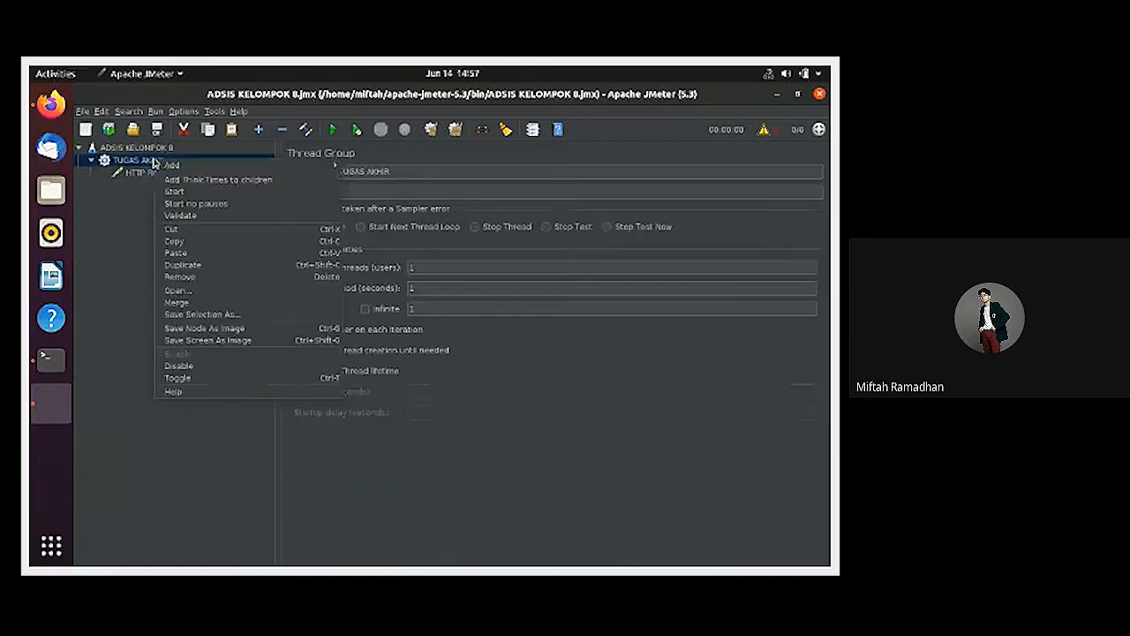
{"action": "mouse_move", "coordinate": [314, 167]}
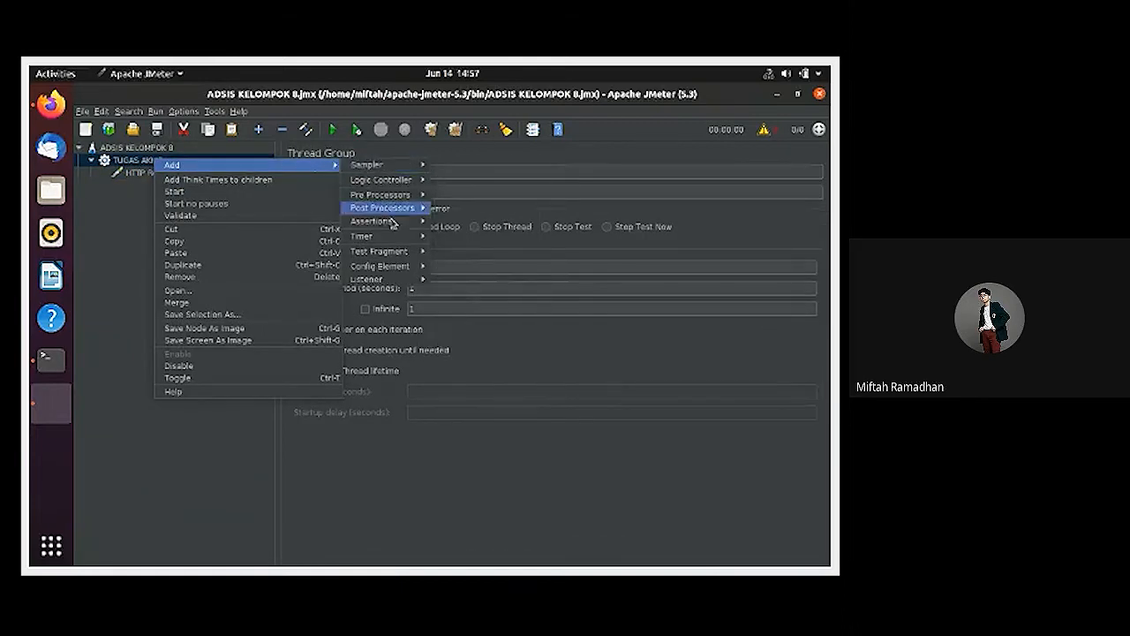
{"action": "mouse_move", "coordinate": [404, 284]}
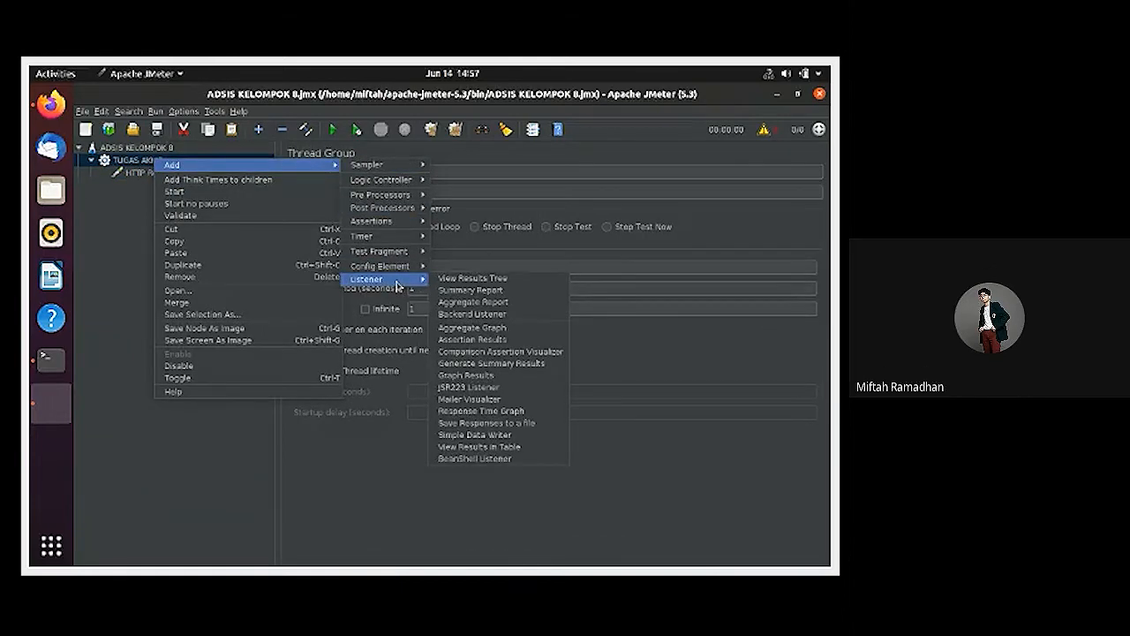
{"action": "left_click", "coordinate": [482, 290]}
Step: Add a View Results in Table listener to the TUGAS AKHIR thread group
{"action": "right_click", "coordinate": [150, 160]}
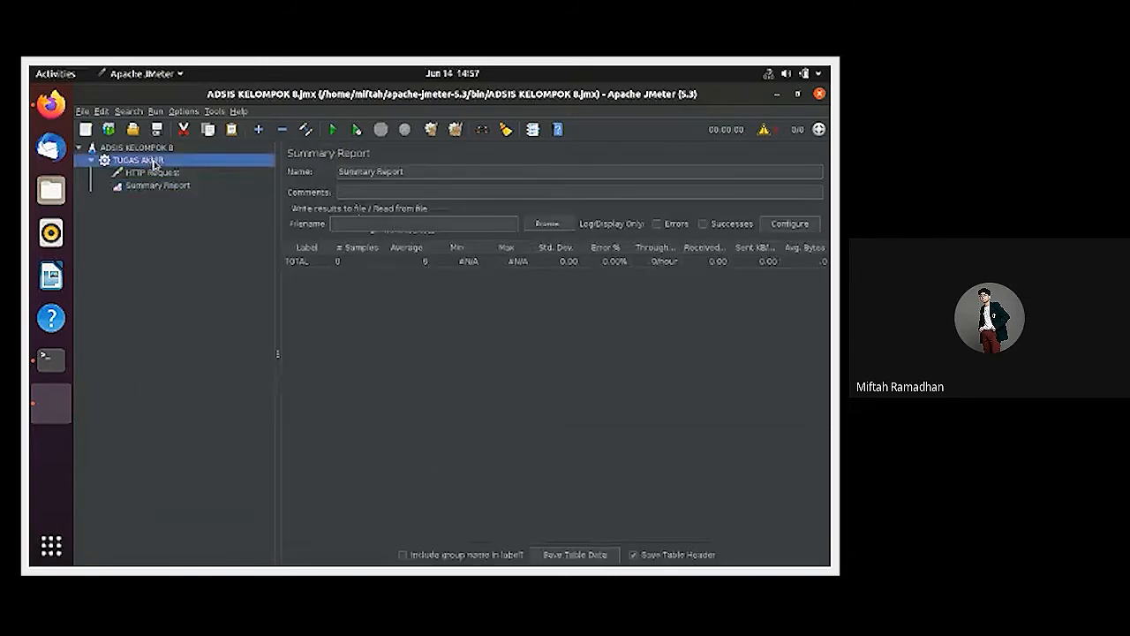
{"action": "mouse_move", "coordinate": [328, 167]}
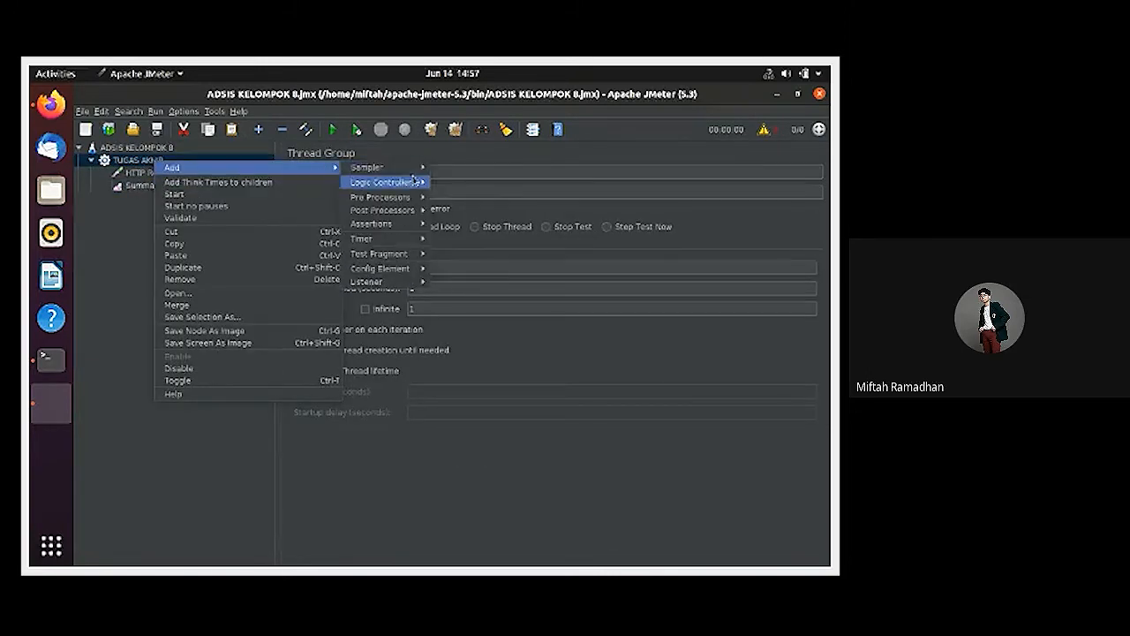
{"action": "mouse_move", "coordinate": [388, 168]}
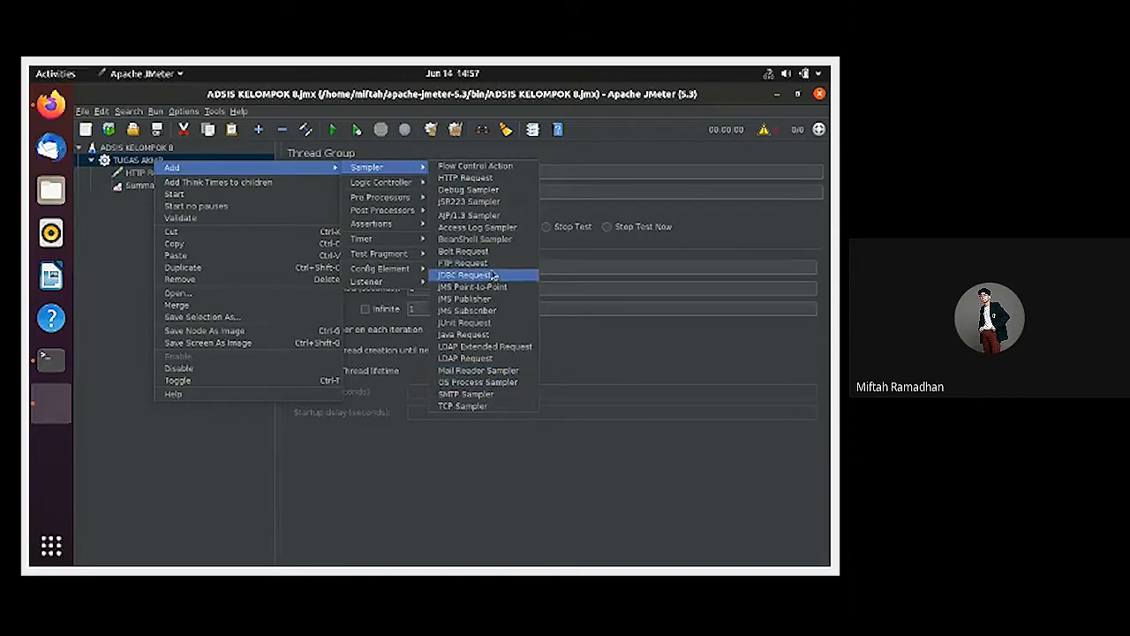
{"action": "mouse_move", "coordinate": [397, 281]}
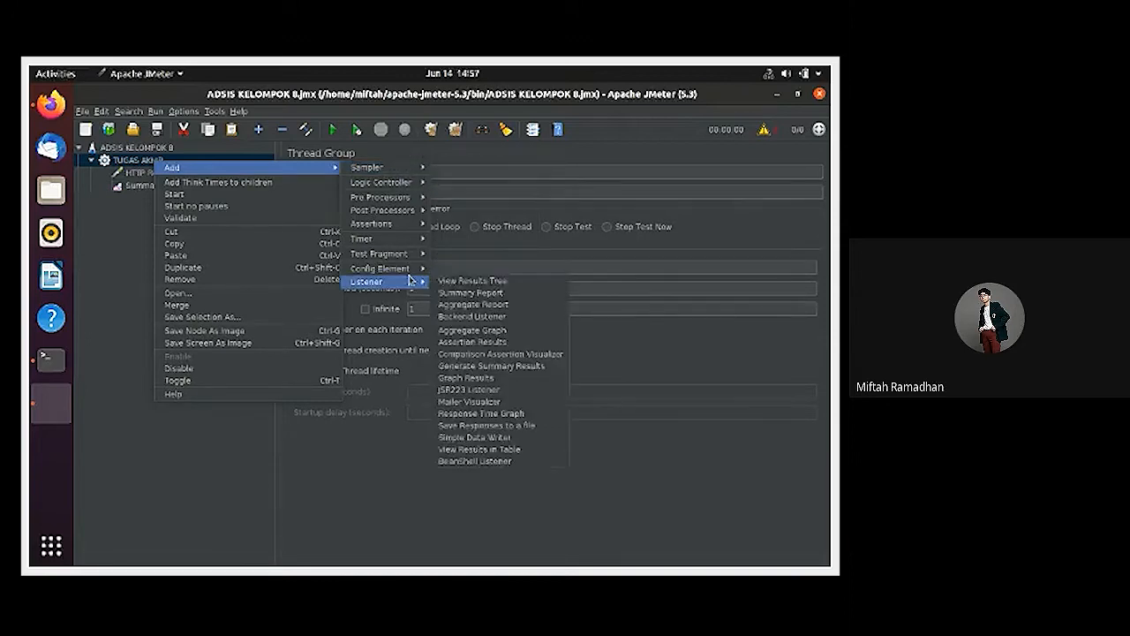
{"action": "left_click", "coordinate": [512, 452]}
Step: Add a Response Time Graph listener to the TUGAS AKHIR thread group
{"action": "left_click", "coordinate": [159, 162]}
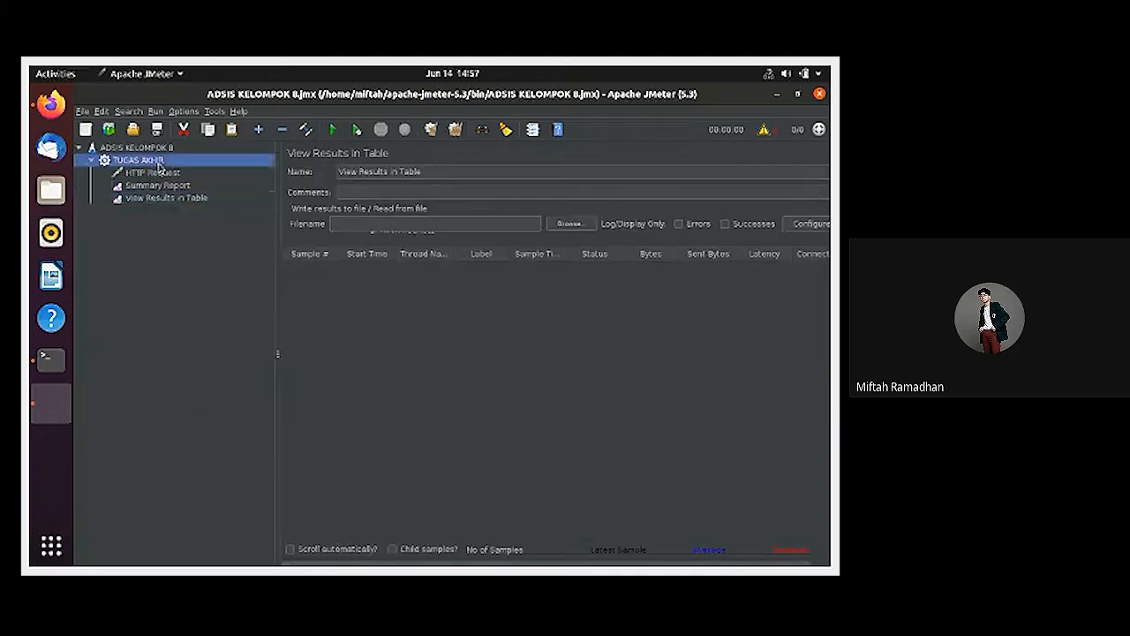
{"action": "right_click", "coordinate": [159, 165]}
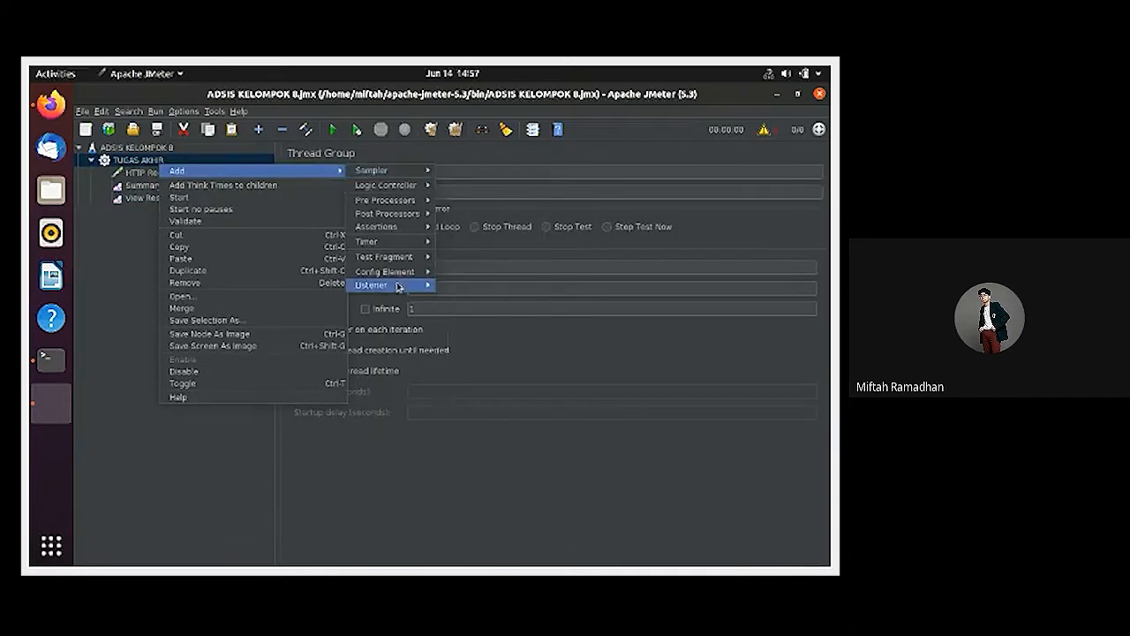
{"action": "mouse_move", "coordinate": [398, 287]}
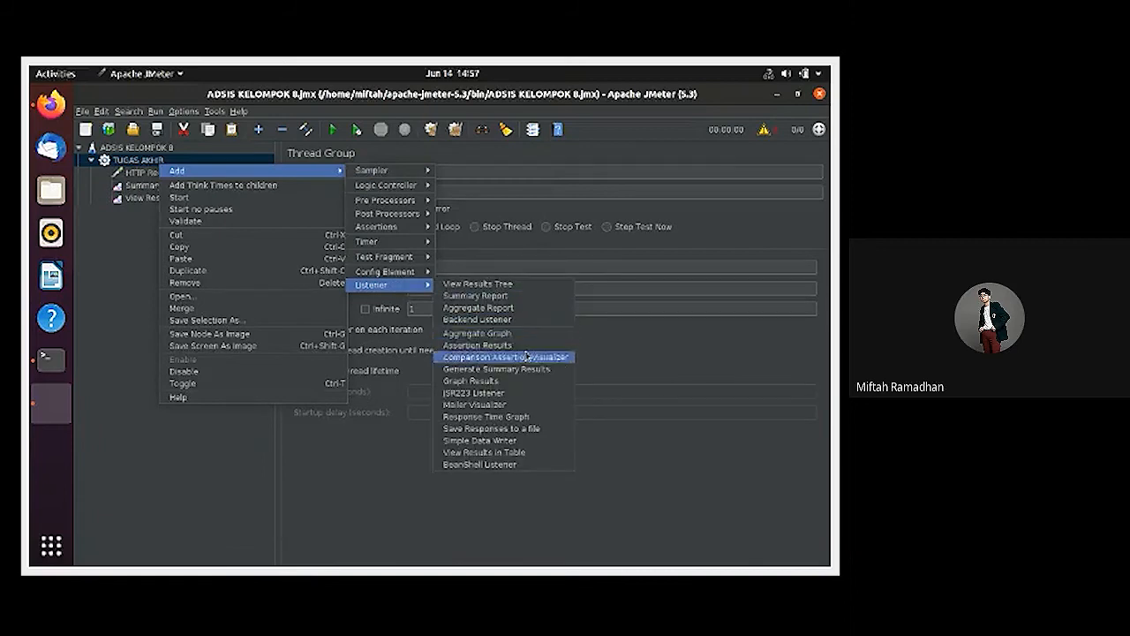
{"action": "left_click", "coordinate": [533, 419]}
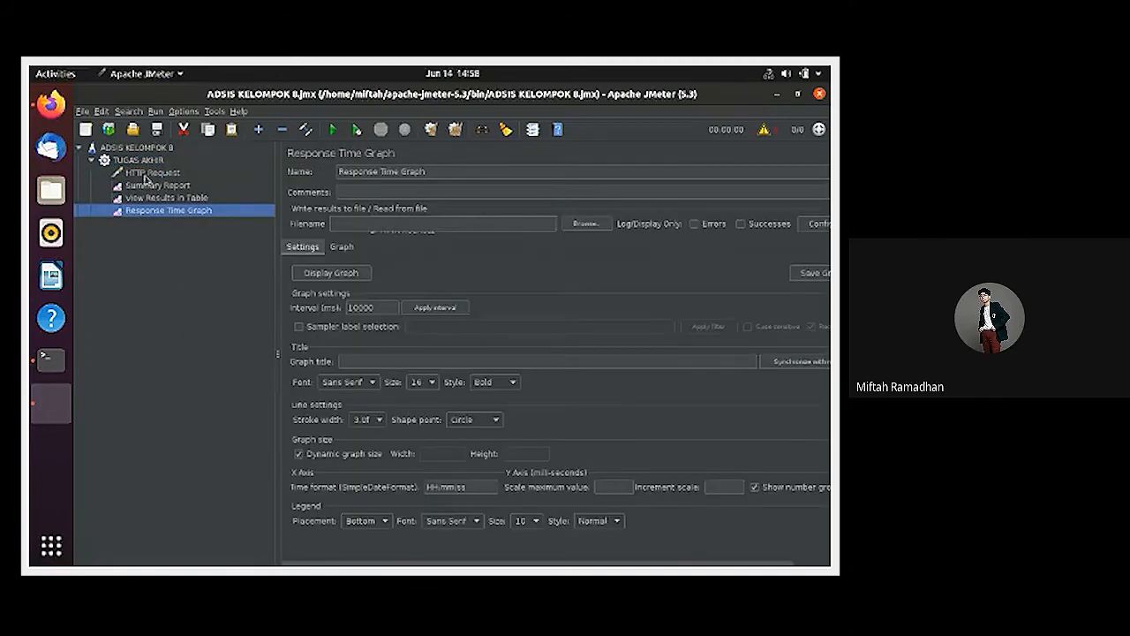
Step: Set the TUGAS AKHIR thread group to 100 threads, a 3-second ramp-up period and a loop count of 1
{"action": "left_click", "coordinate": [142, 161]}
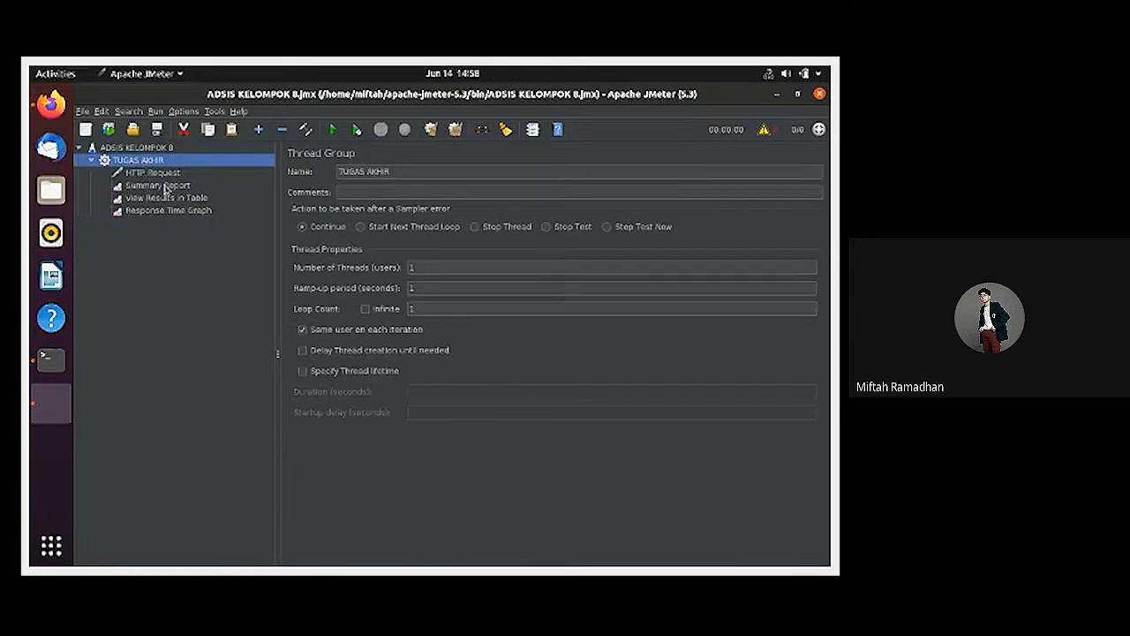
{"action": "double_click", "coordinate": [434, 266]}
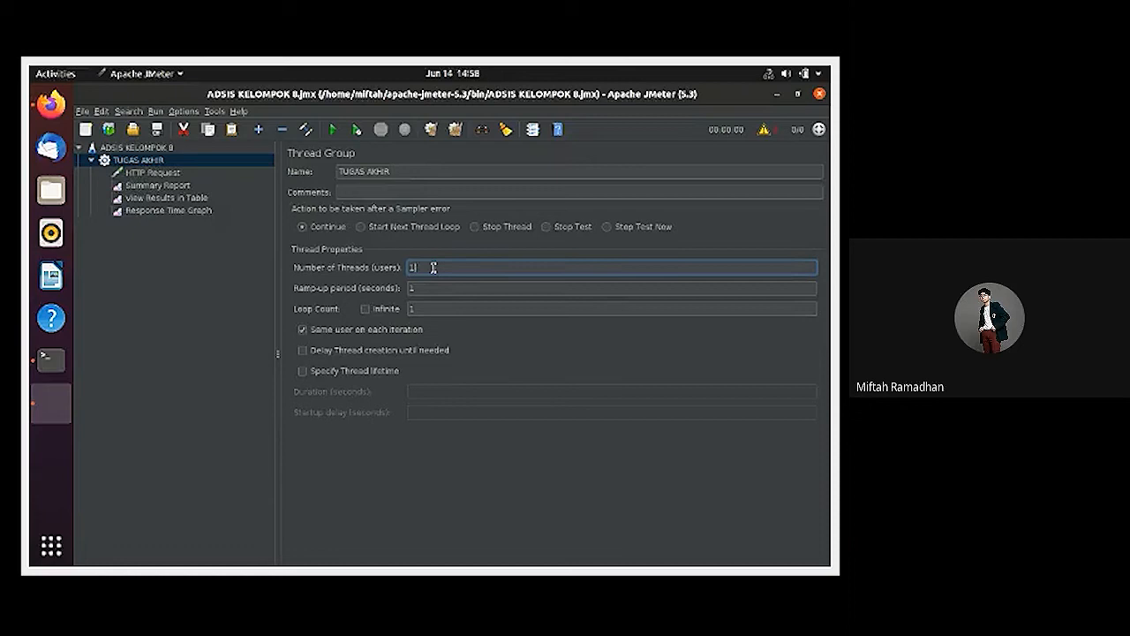
{"action": "key", "text": "BackSpace"}
{"action": "type", "text": "100"}
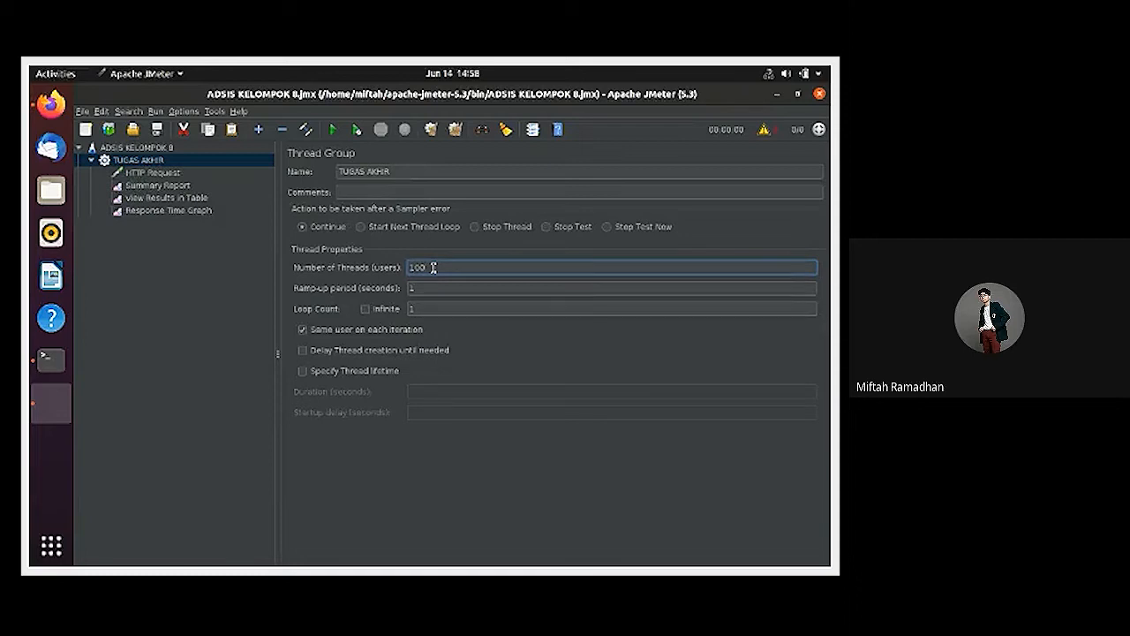
{"action": "left_click", "coordinate": [425, 288]}
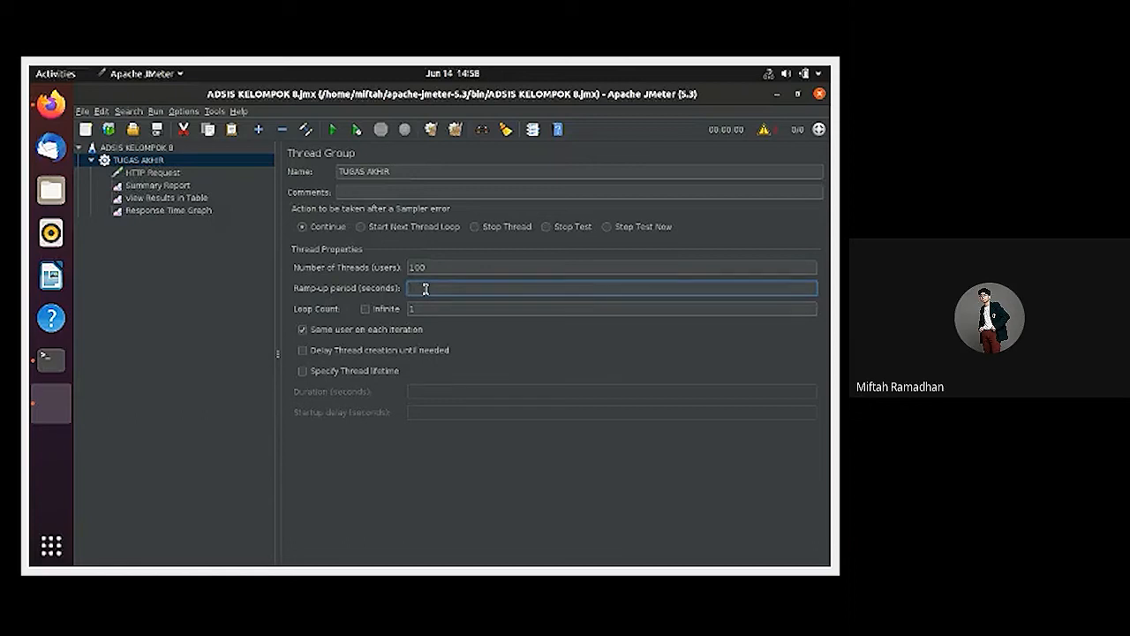
{"action": "type", "text": "3"}
{"action": "left_click", "coordinate": [429, 308]}
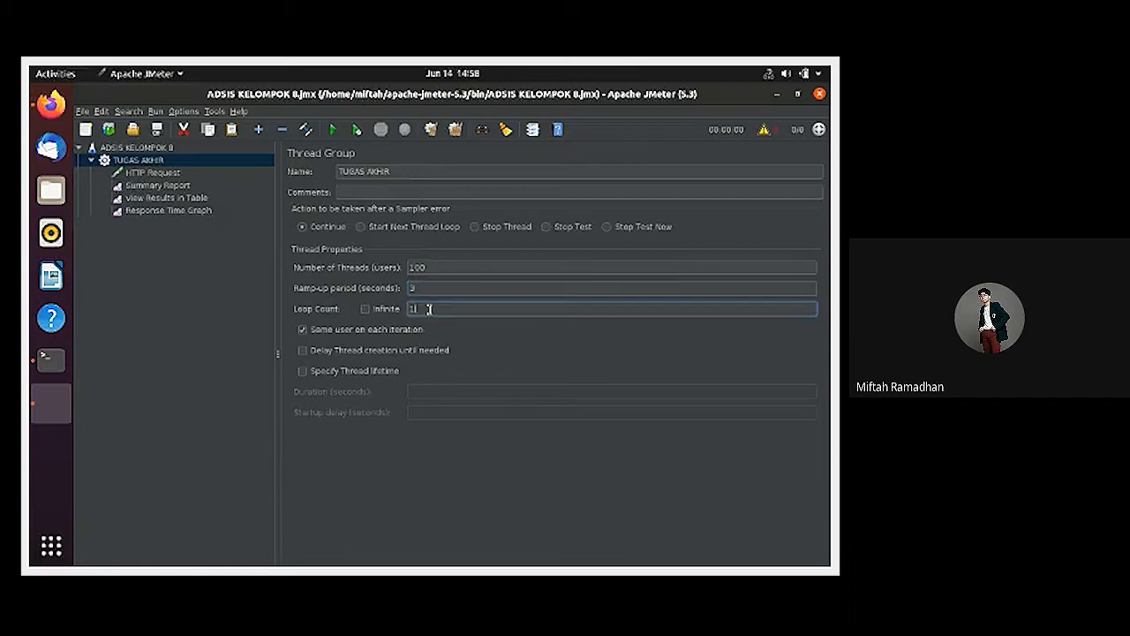
{"action": "type", "text": "1"}
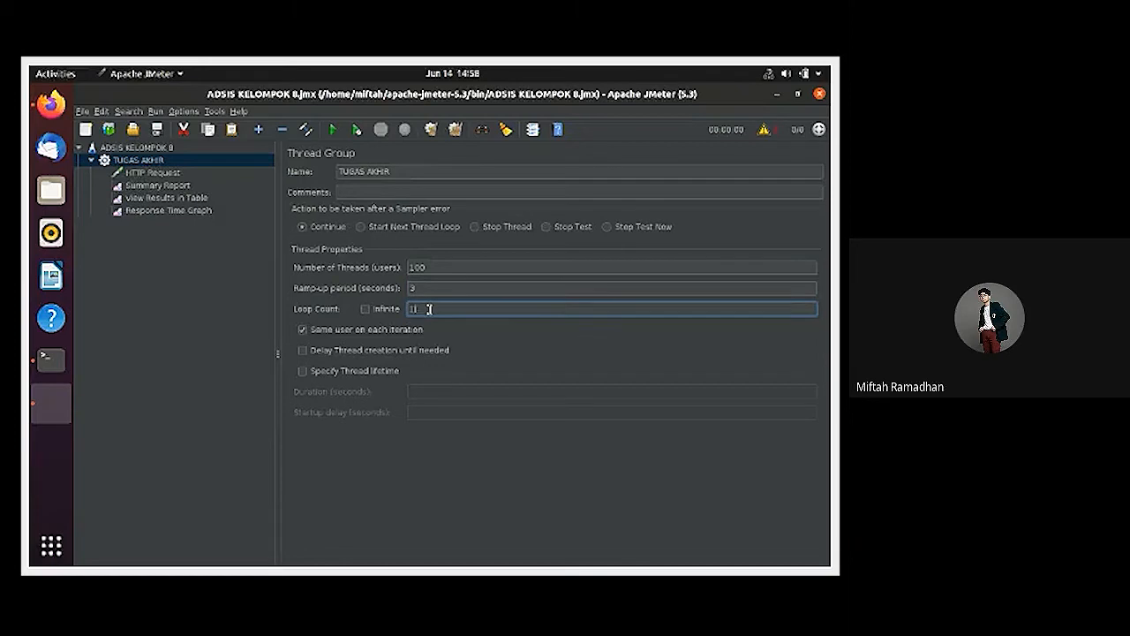
Step: Run the load test and view its results in the Summary Report
{"action": "left_click", "coordinate": [164, 241]}
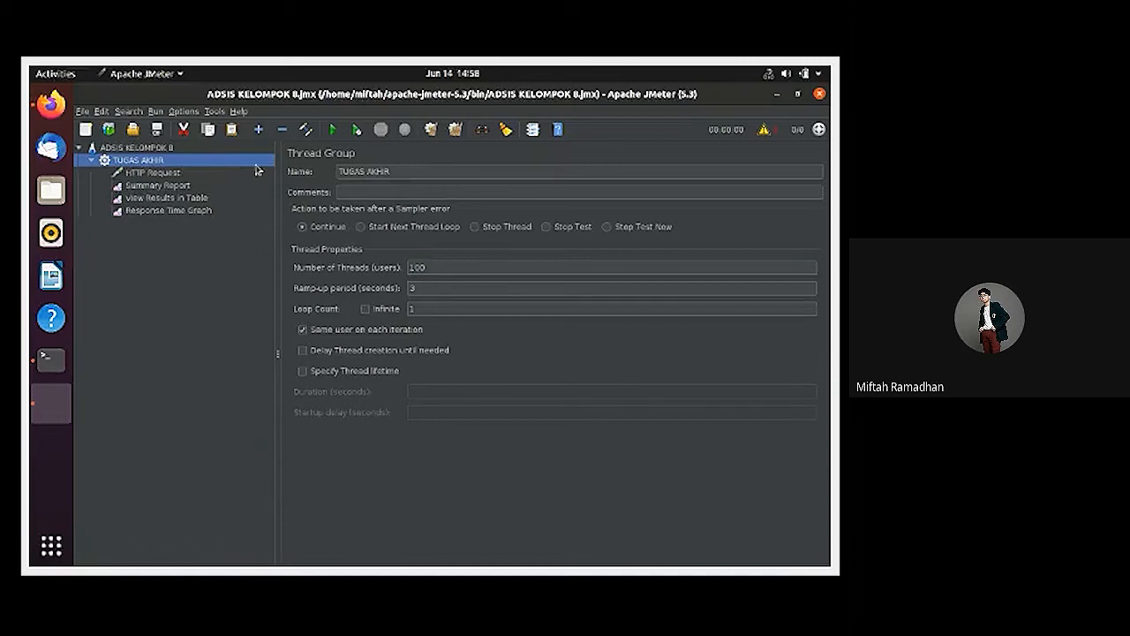
{"action": "left_click", "coordinate": [336, 132]}
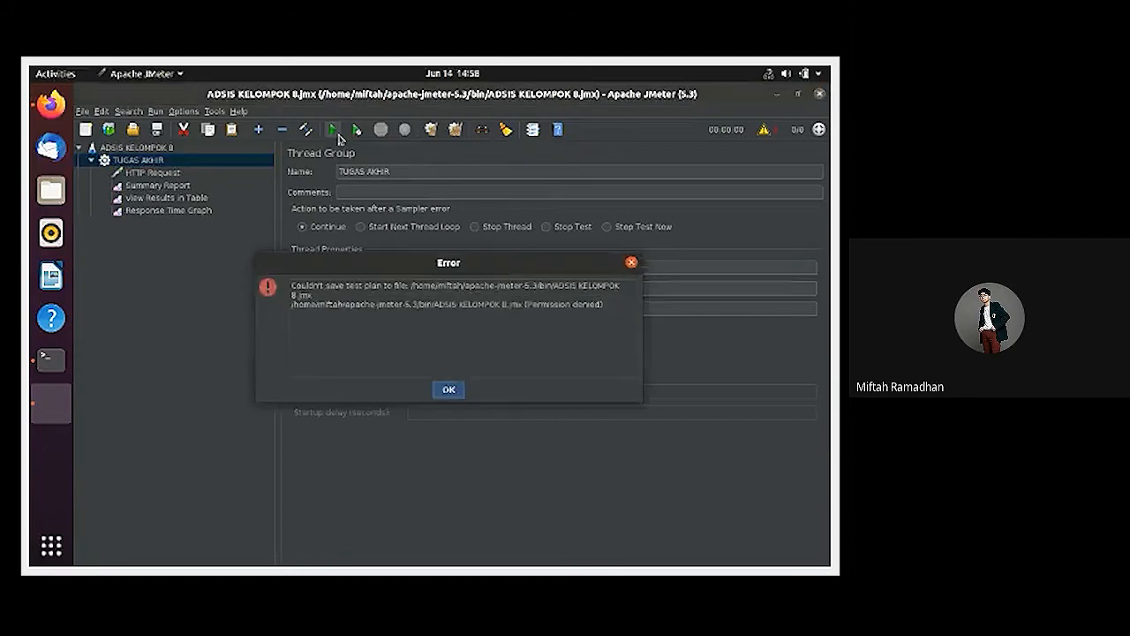
{"action": "left_click", "coordinate": [449, 389]}
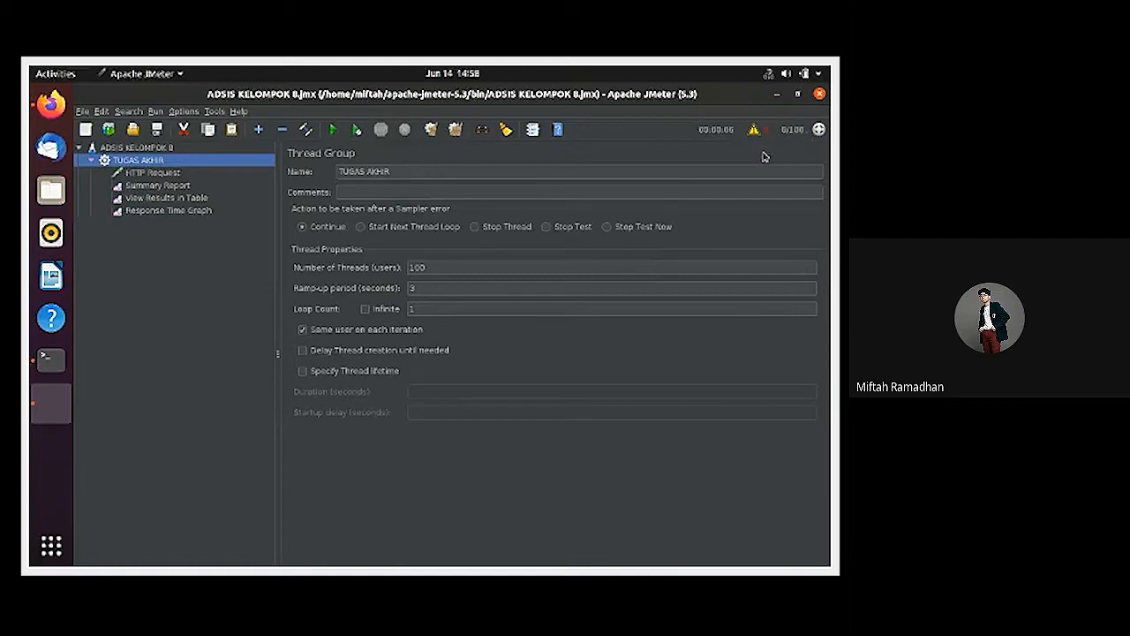
{"action": "left_click", "coordinate": [157, 186]}
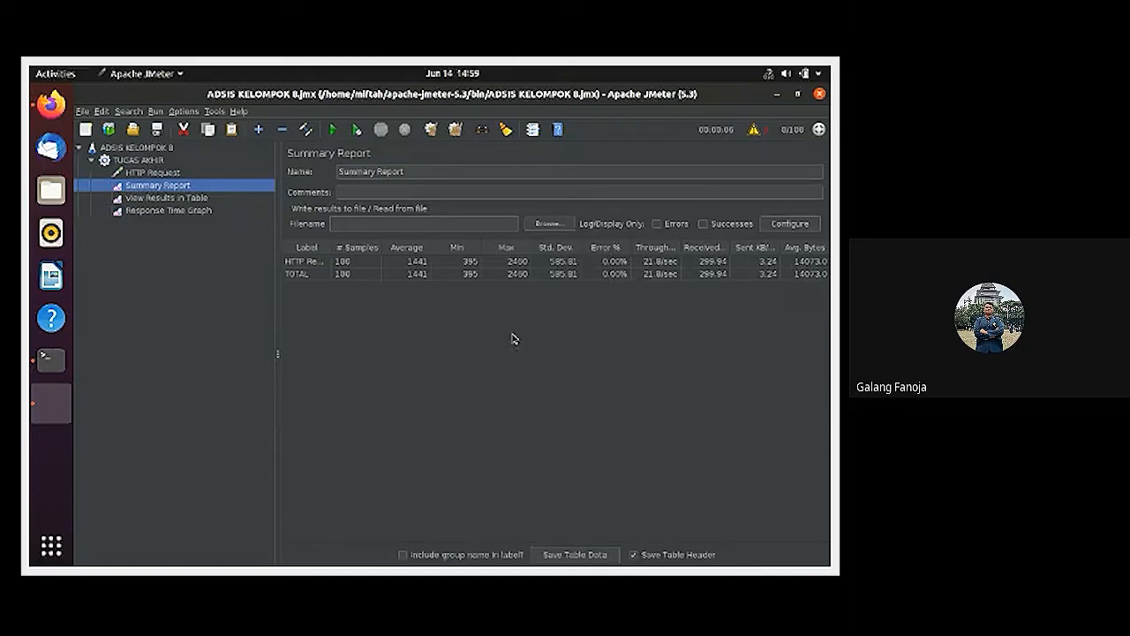
Step: Display the graph in the Response Time Graph listener and widen its pane to fit the whole plot
{"action": "left_click", "coordinate": [205, 212]}
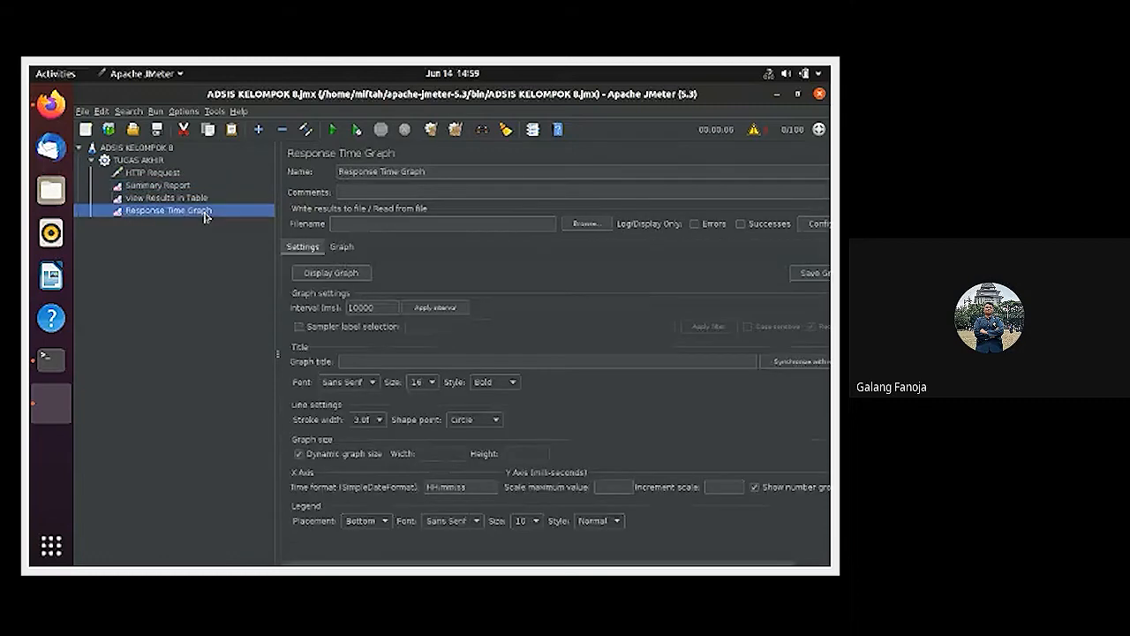
{"action": "left_click", "coordinate": [335, 278]}
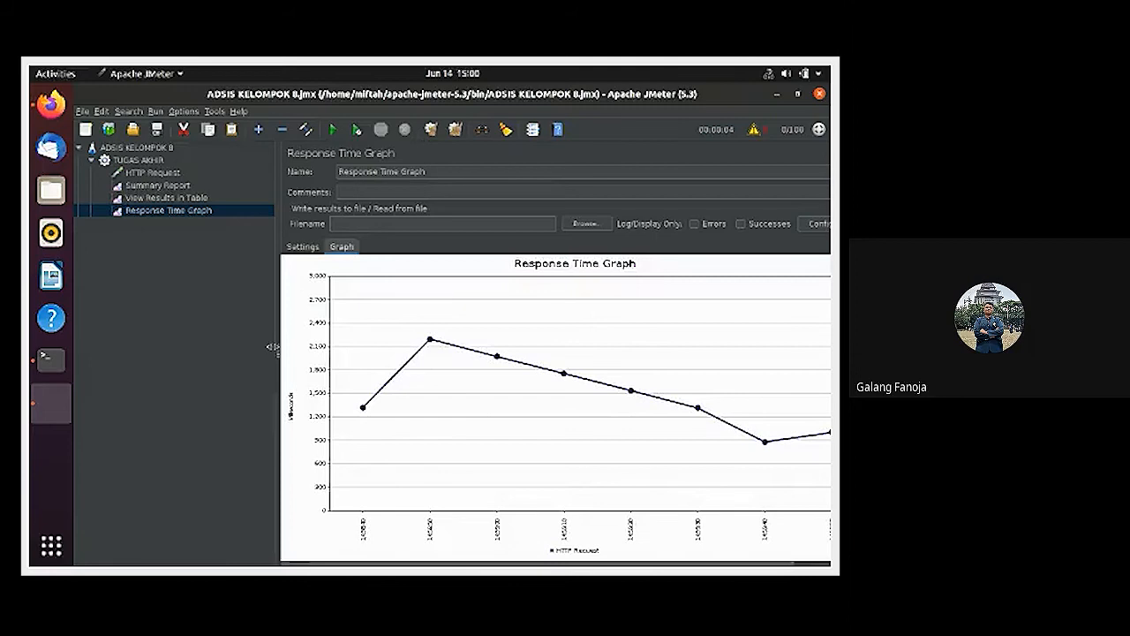
{"action": "left_click_drag", "start_coordinate": [274, 347], "coordinate": [212, 338]}
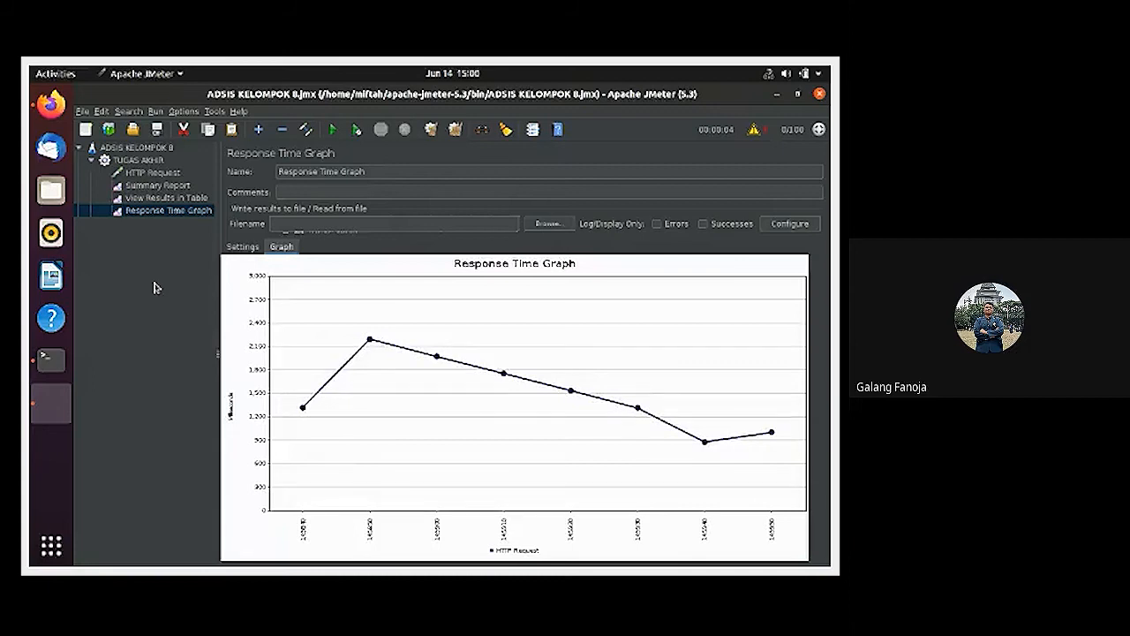
Step: Examine the status, sample time and latency of the individual requests in the View Results in Table listener
{"action": "left_click", "coordinate": [182, 201]}
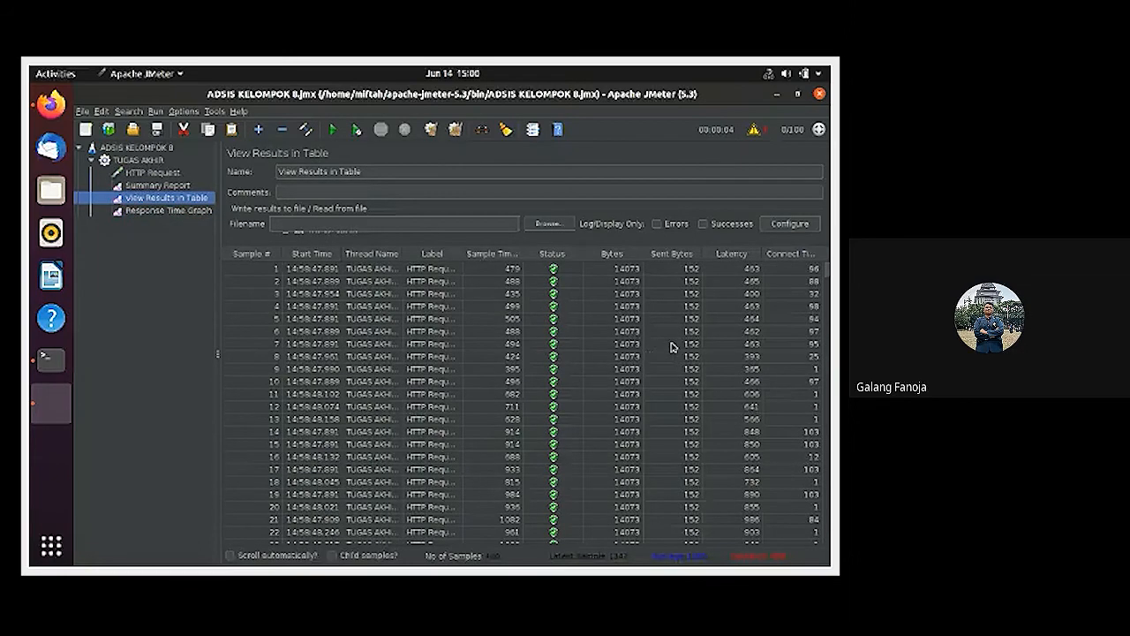
{"action": "scroll", "coordinate": [671, 347], "scroll_direction": "down", "scroll_amount": 15}
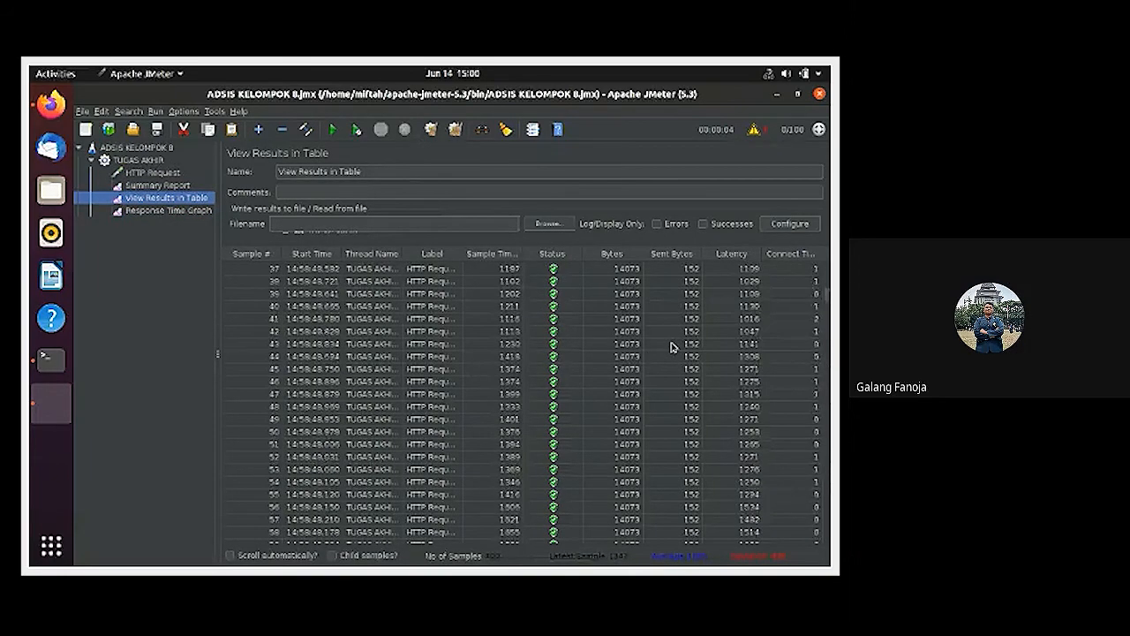
{"action": "scroll", "coordinate": [671, 347], "scroll_direction": "down", "scroll_amount": 18}
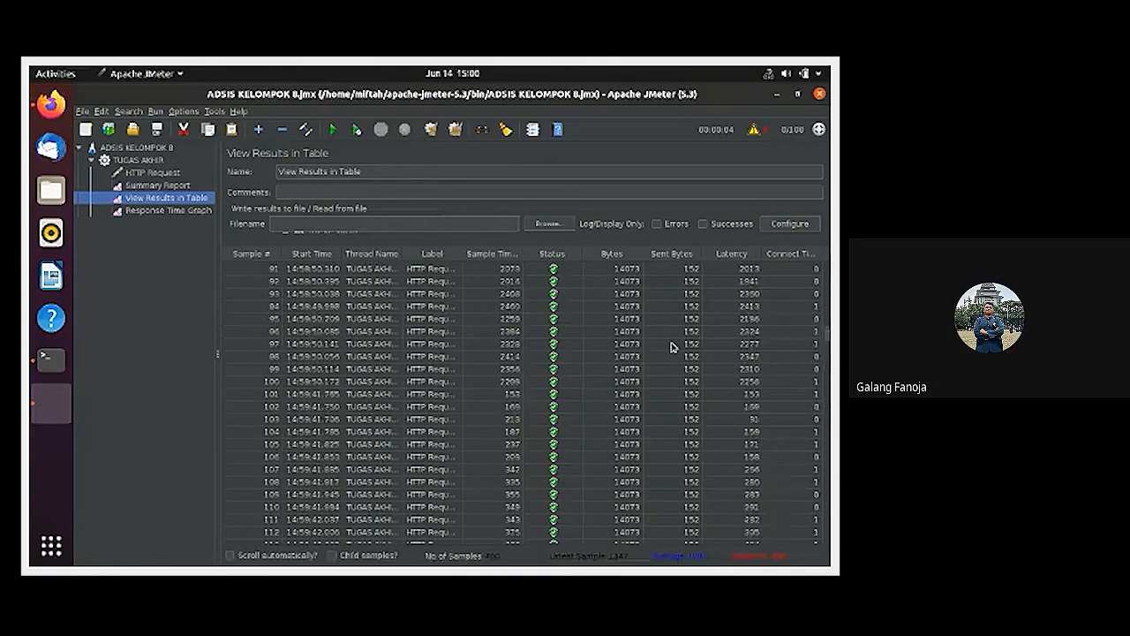
{"action": "scroll", "coordinate": [671, 346], "scroll_direction": "down", "scroll_amount": 20}
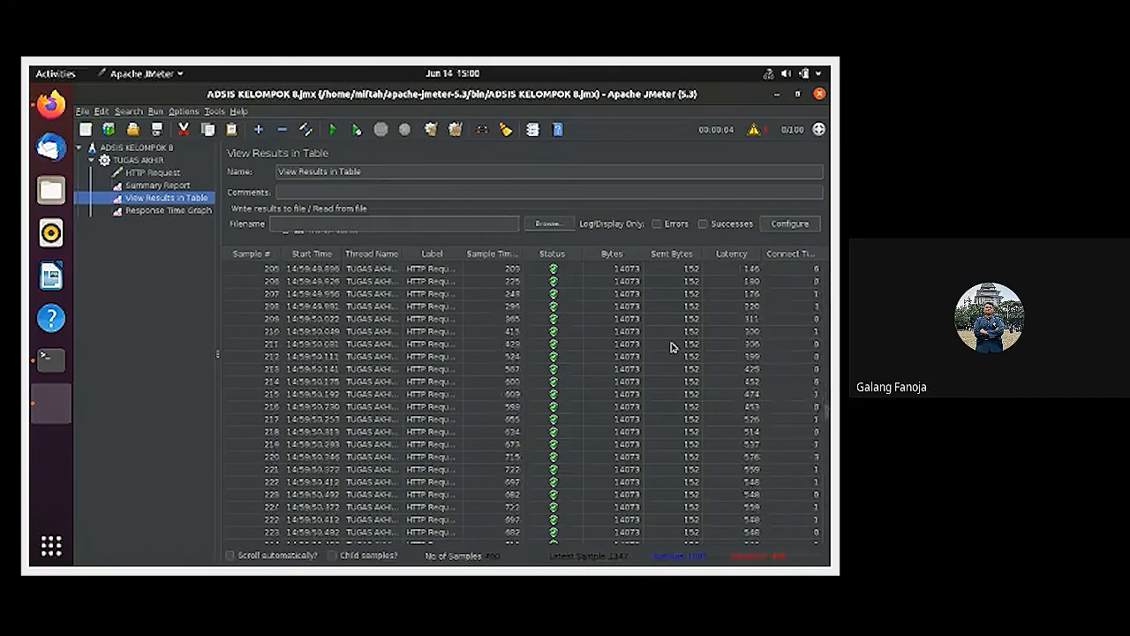
{"action": "scroll", "coordinate": [671, 347], "scroll_direction": "down", "scroll_amount": 20}
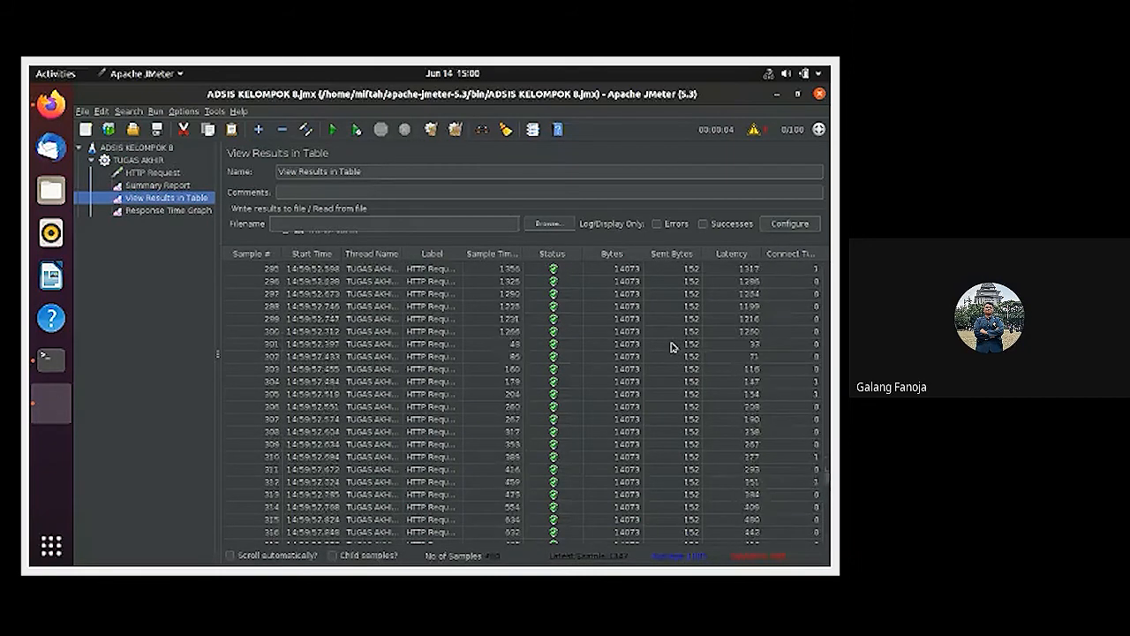
{"action": "scroll", "coordinate": [671, 347], "scroll_direction": "up", "scroll_amount": 20}
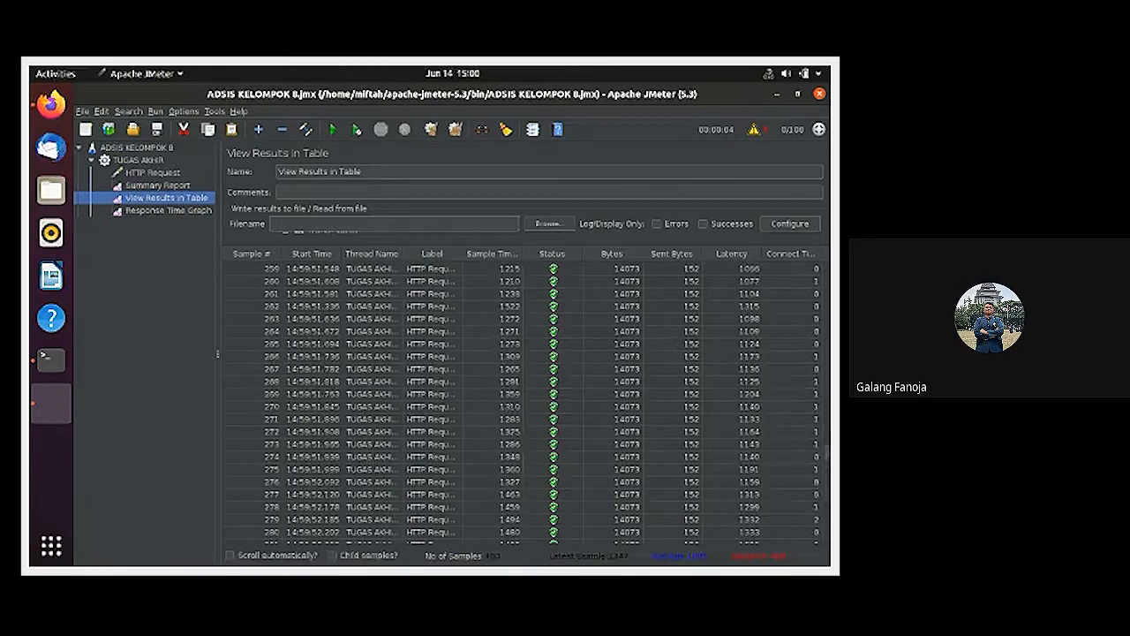
{"action": "left_click_drag", "start_coordinate": [828, 460], "coordinate": [822, 250]}
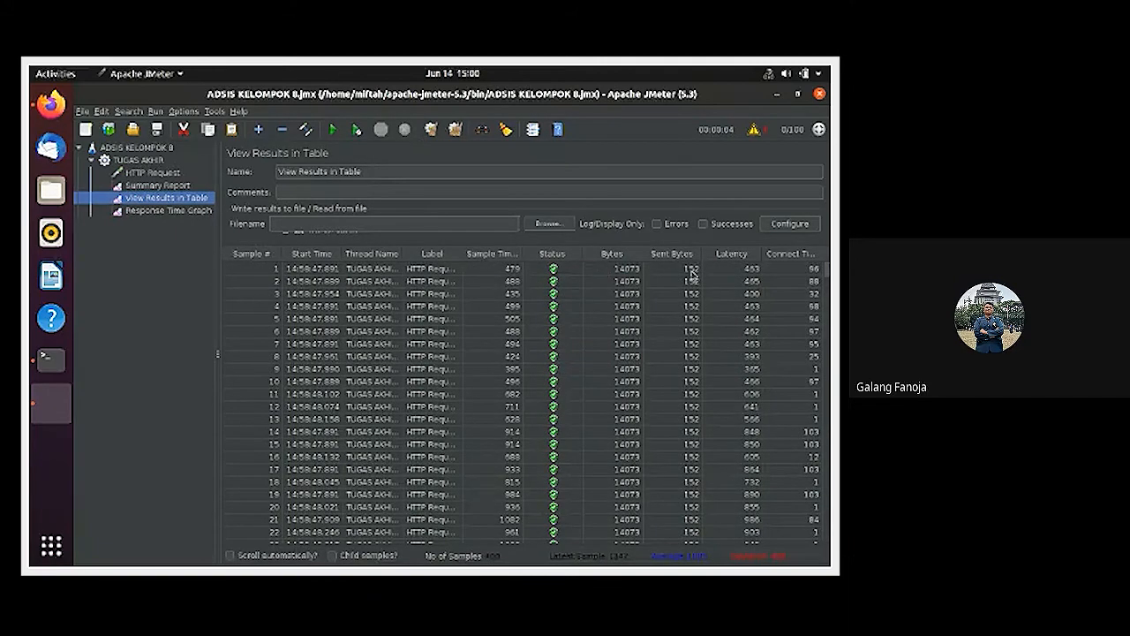
{"action": "scroll", "coordinate": [732, 271], "scroll_direction": "down", "scroll_amount": 20}
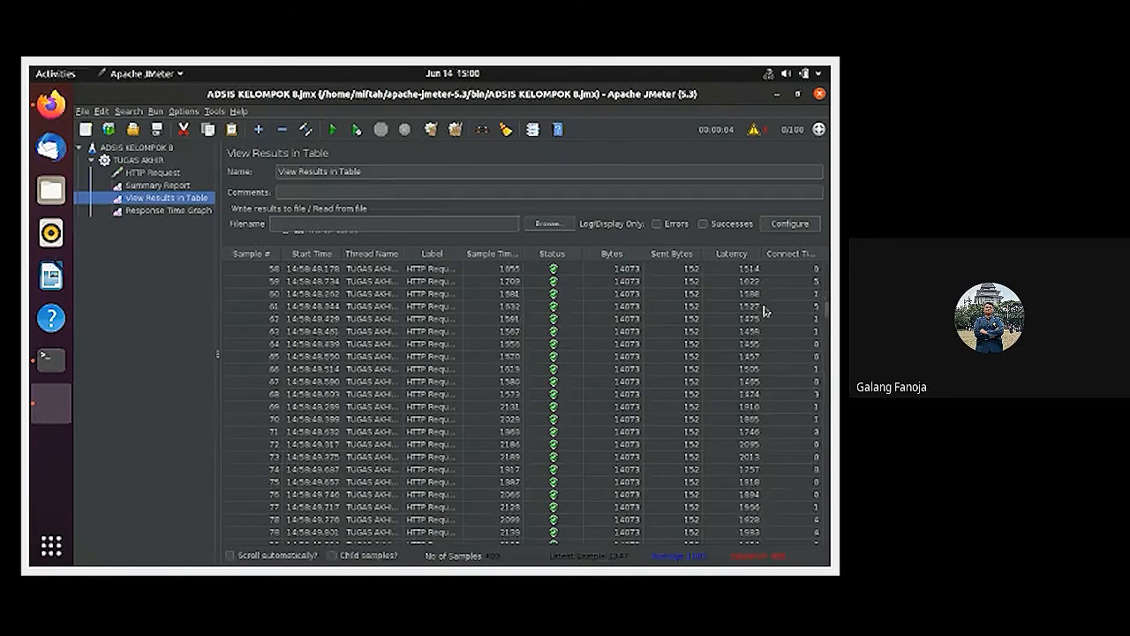
{"action": "scroll", "coordinate": [765, 311], "scroll_direction": "down", "scroll_amount": 9}
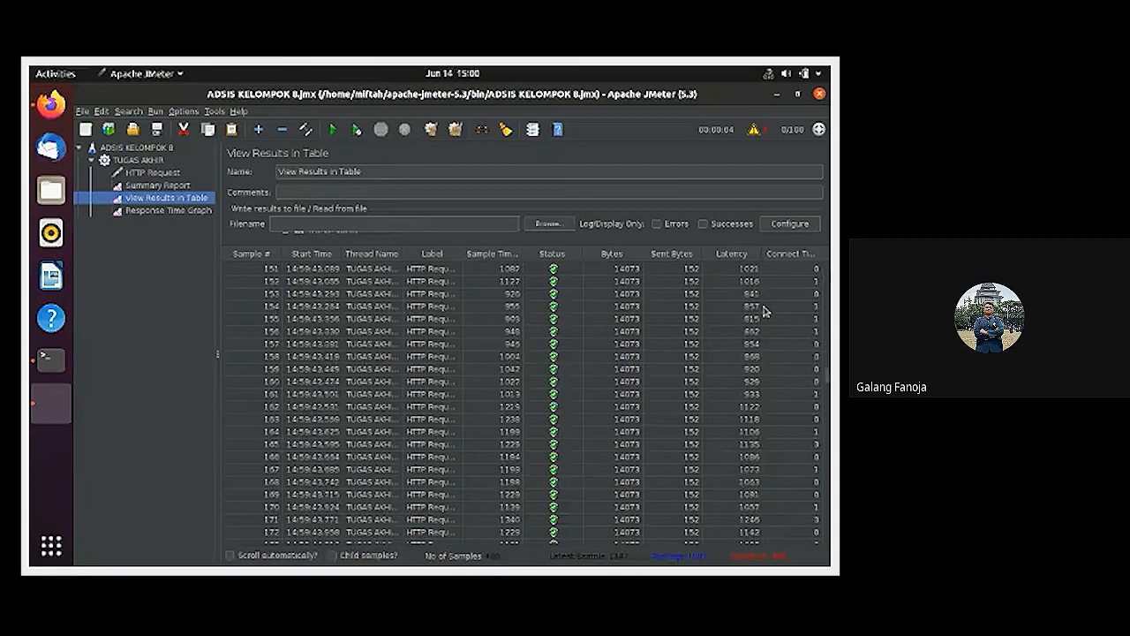
{"action": "scroll", "coordinate": [765, 311], "scroll_direction": "up", "scroll_amount": 8}
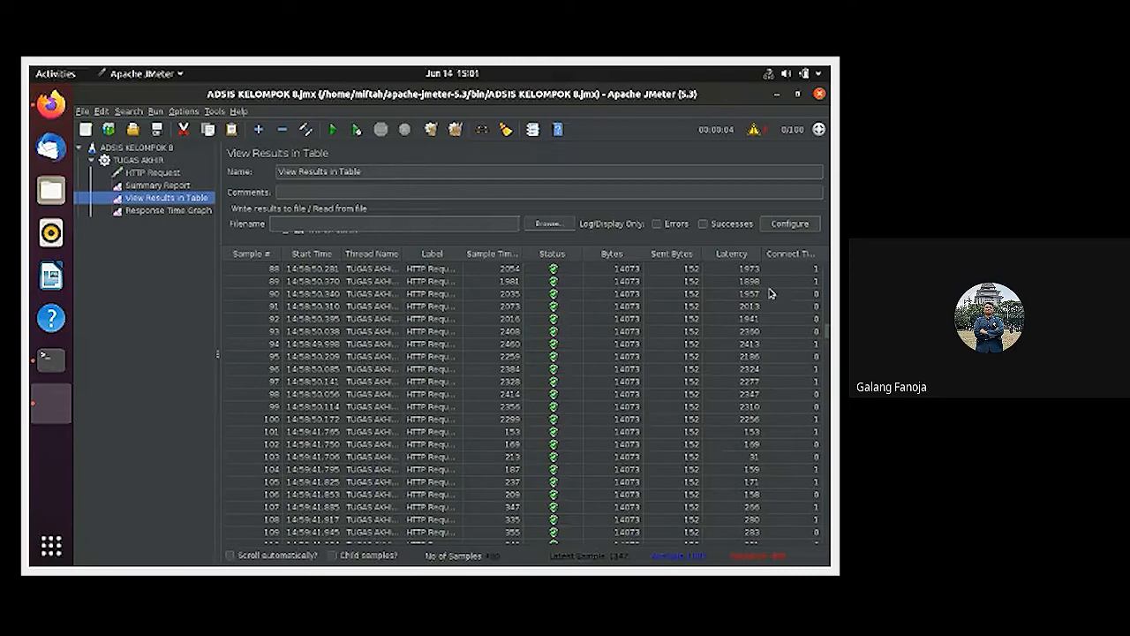
{"action": "scroll", "coordinate": [772, 333], "scroll_direction": "up", "scroll_amount": 20}
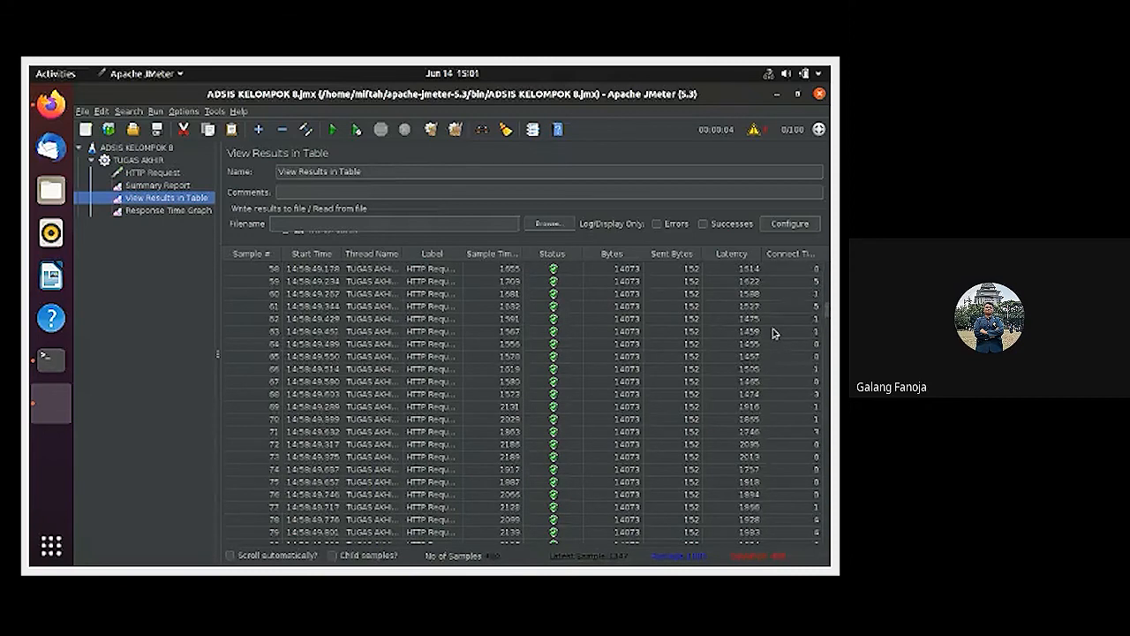
Step: Review the sample times, latency and connect times across the rows of the results table, and return to the Summary Report listener
{"action": "scroll", "coordinate": [772, 332], "scroll_direction": "up", "scroll_amount": 7}
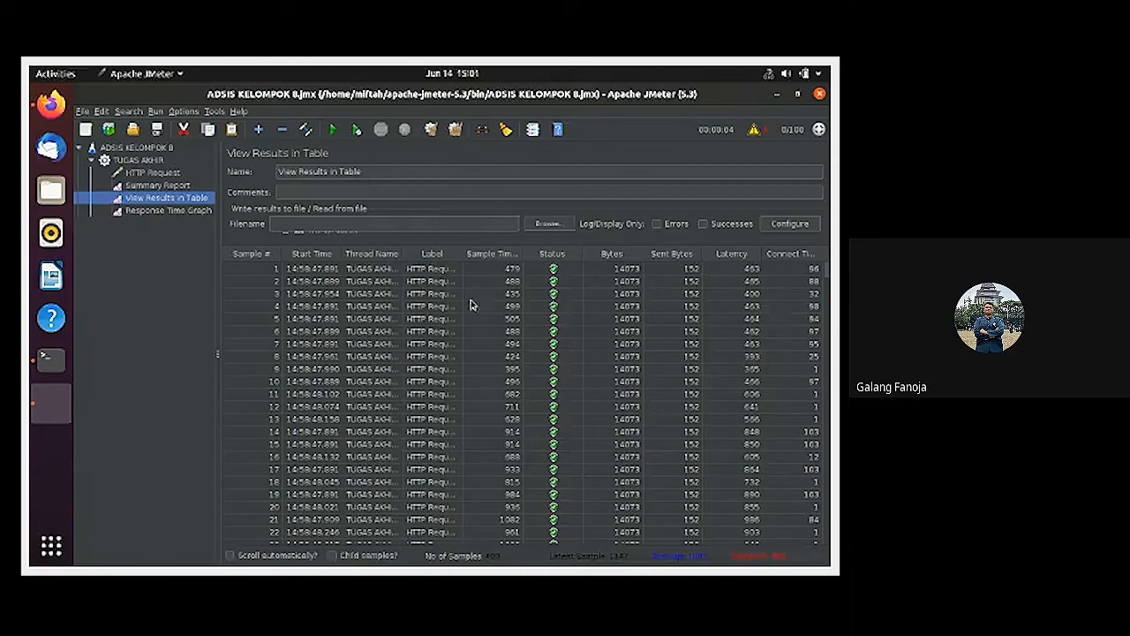
{"action": "scroll", "coordinate": [671, 309], "scroll_direction": "down", "scroll_amount": 4}
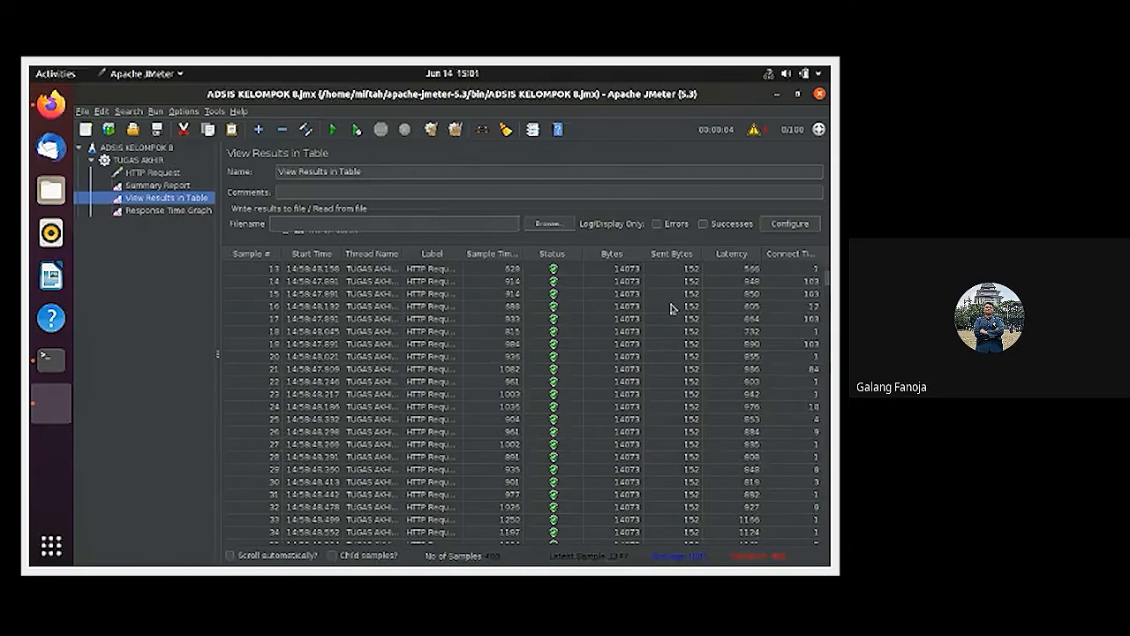
{"action": "scroll", "coordinate": [671, 309], "scroll_direction": "up", "scroll_amount": 4}
{"action": "scroll", "coordinate": [671, 309], "scroll_direction": "down", "scroll_amount": 3}
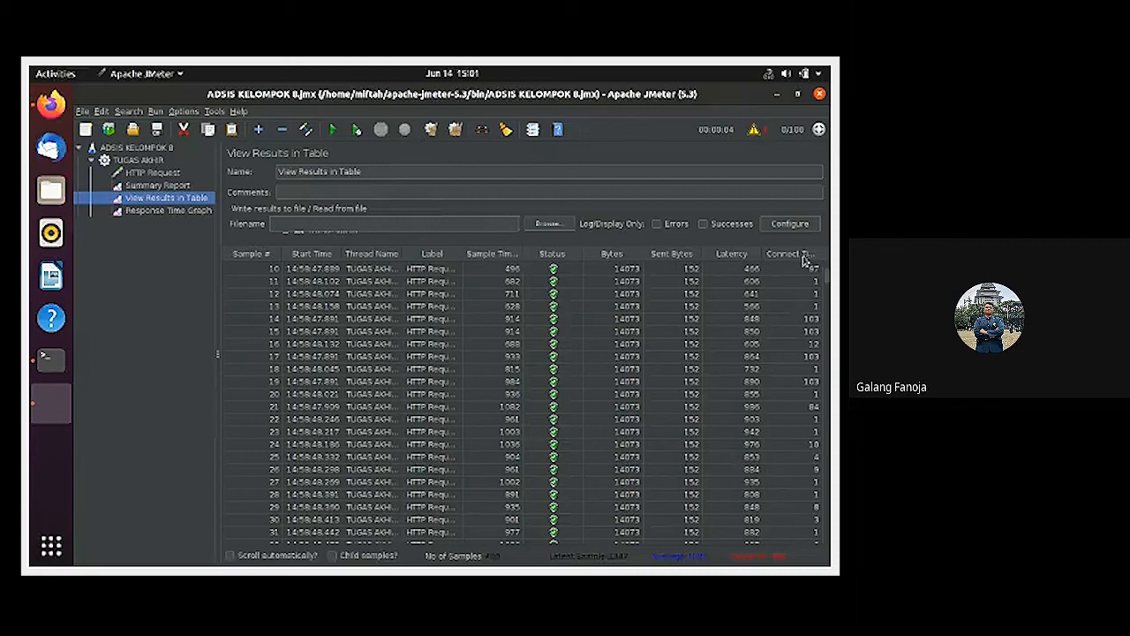
{"action": "scroll", "coordinate": [738, 363], "scroll_direction": "down", "scroll_amount": 20}
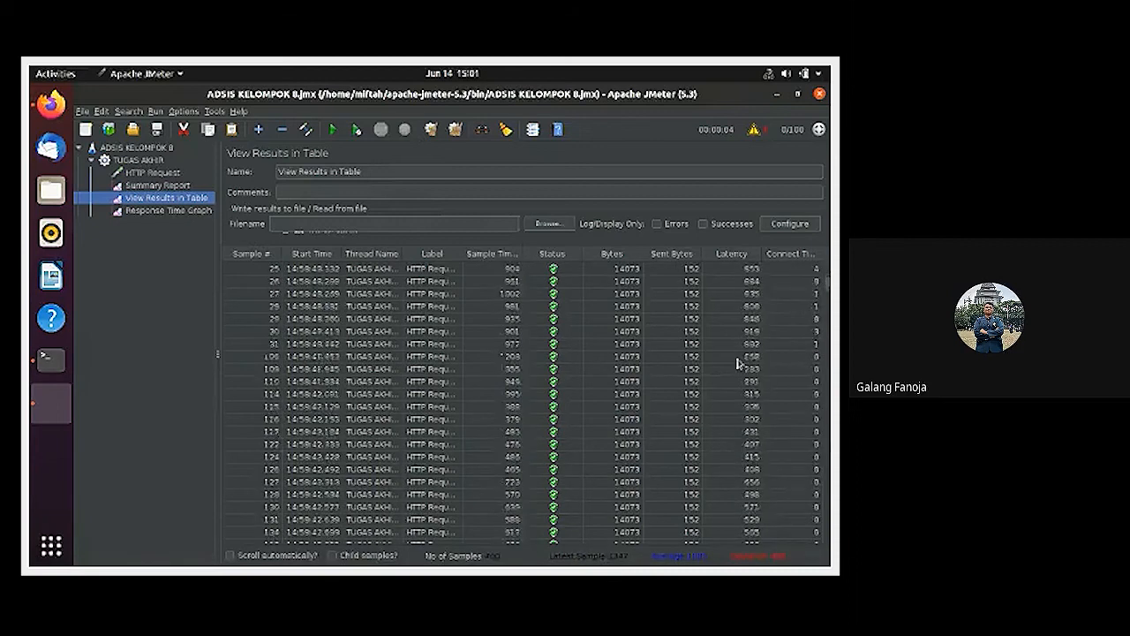
{"action": "scroll", "coordinate": [738, 363], "scroll_direction": "up", "scroll_amount": 20}
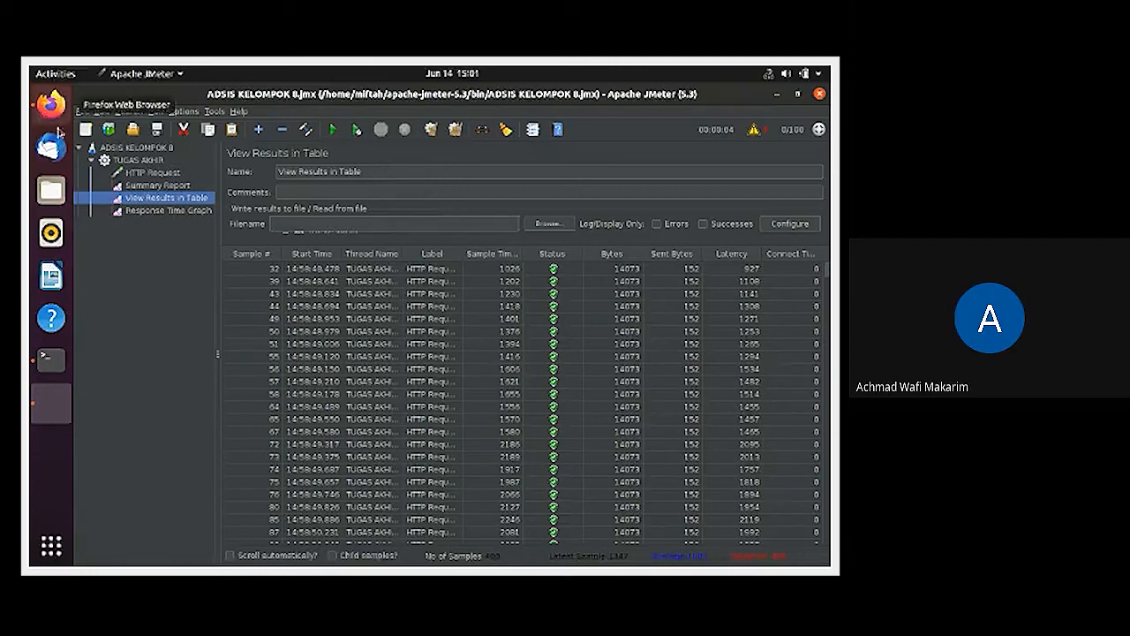
{"action": "left_click", "coordinate": [177, 187]}
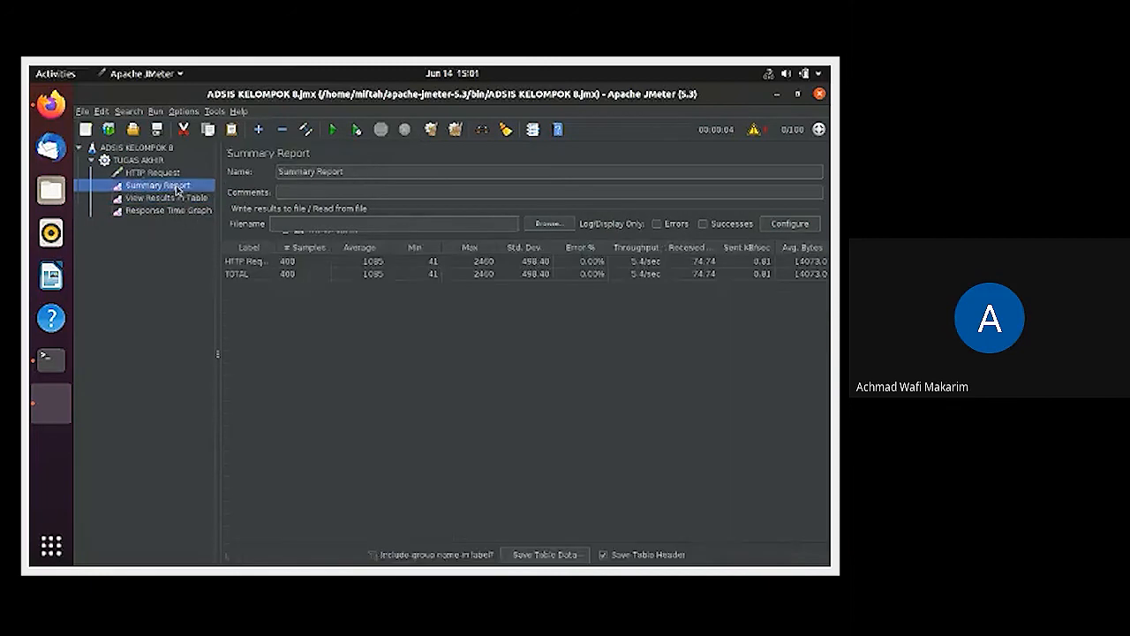